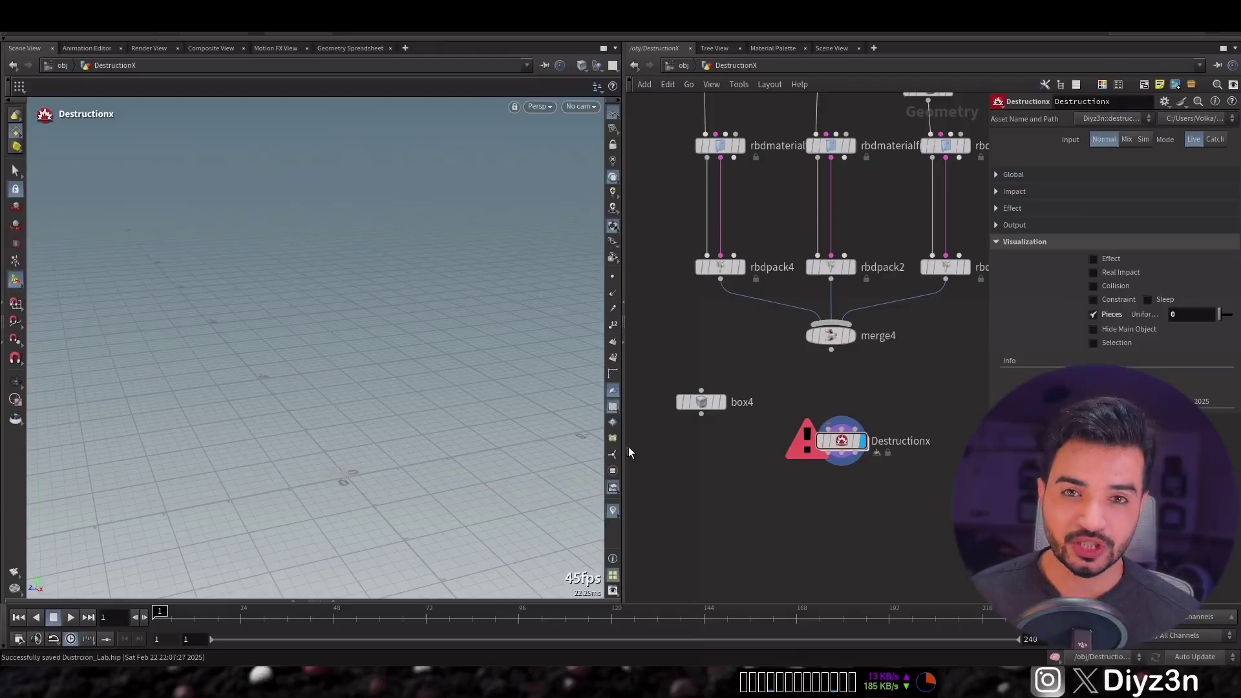
Step: Wire box4 into Destructionx, save the scene, and spread the cube's fracture pieces to preview
{"action": "left_click", "coordinate": [701, 415]}
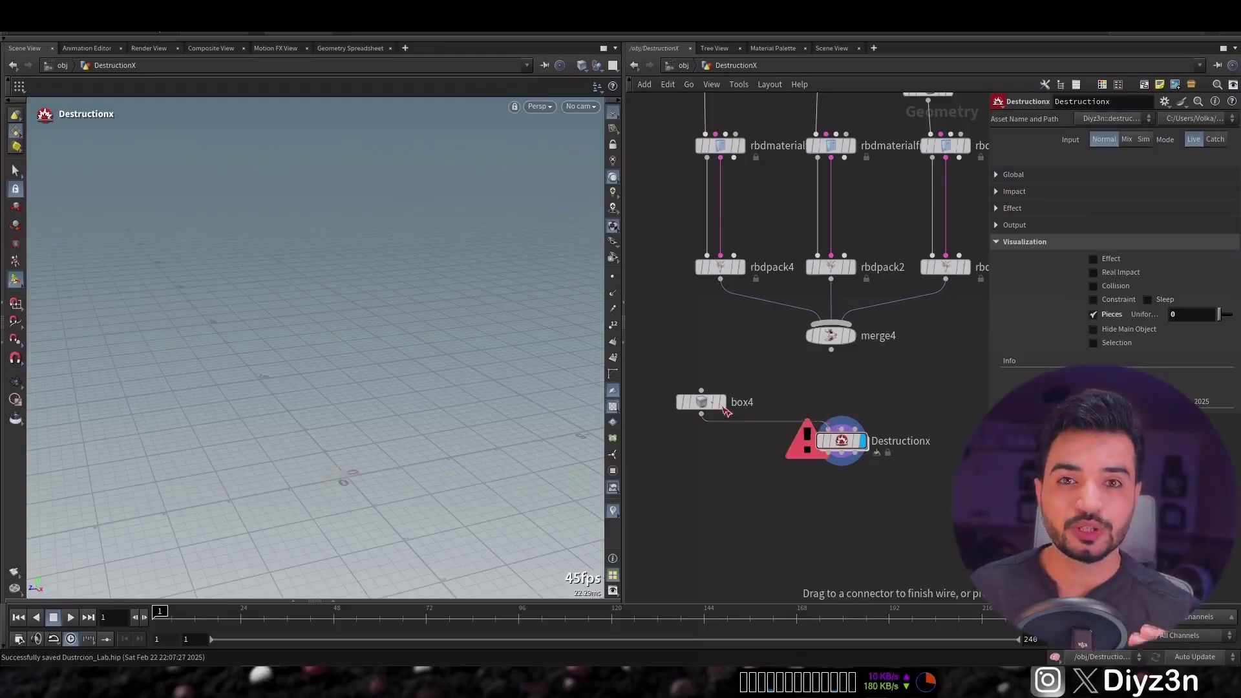
{"action": "key", "text": "ctrl+s"}
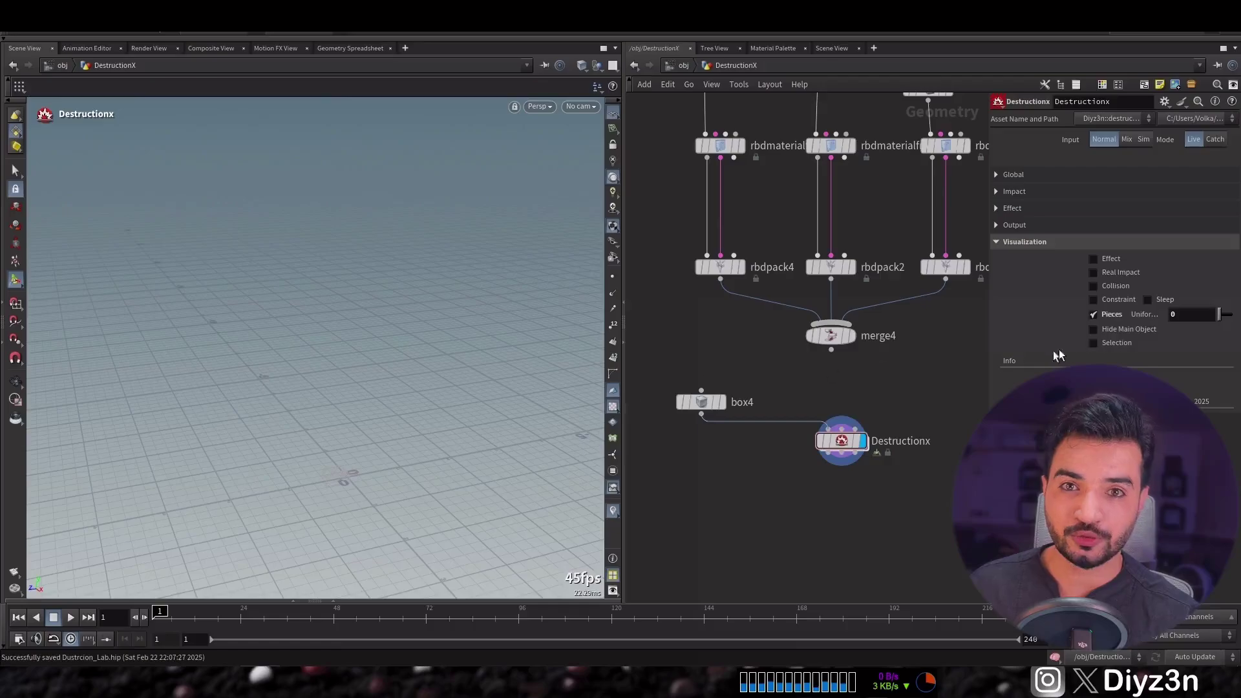
{"action": "left_click_drag", "start_coordinate": [1222, 322], "coordinate": [1208, 321]}
Step: Feed merge4's packed building into Destructionx and raise Pieces to explode the building
{"action": "middle_click_drag", "start_coordinate": [854, 370], "coordinate": [835, 401]}
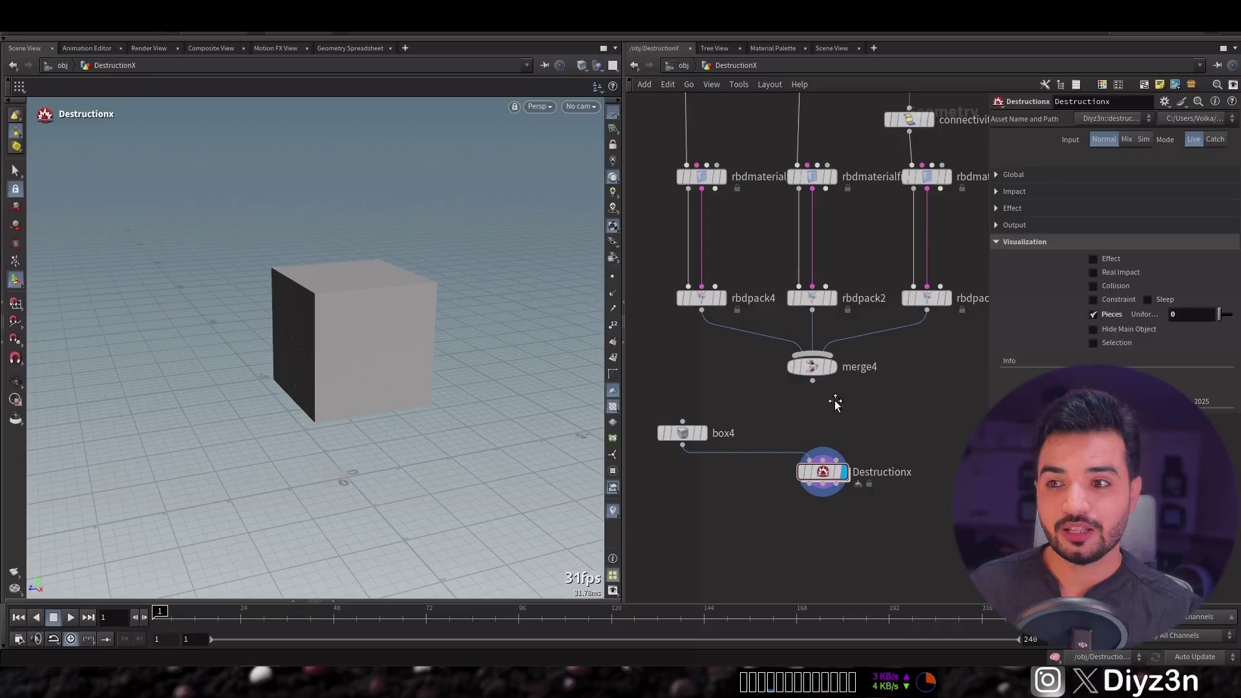
{"action": "left_click_drag", "start_coordinate": [807, 305], "coordinate": [963, 322]}
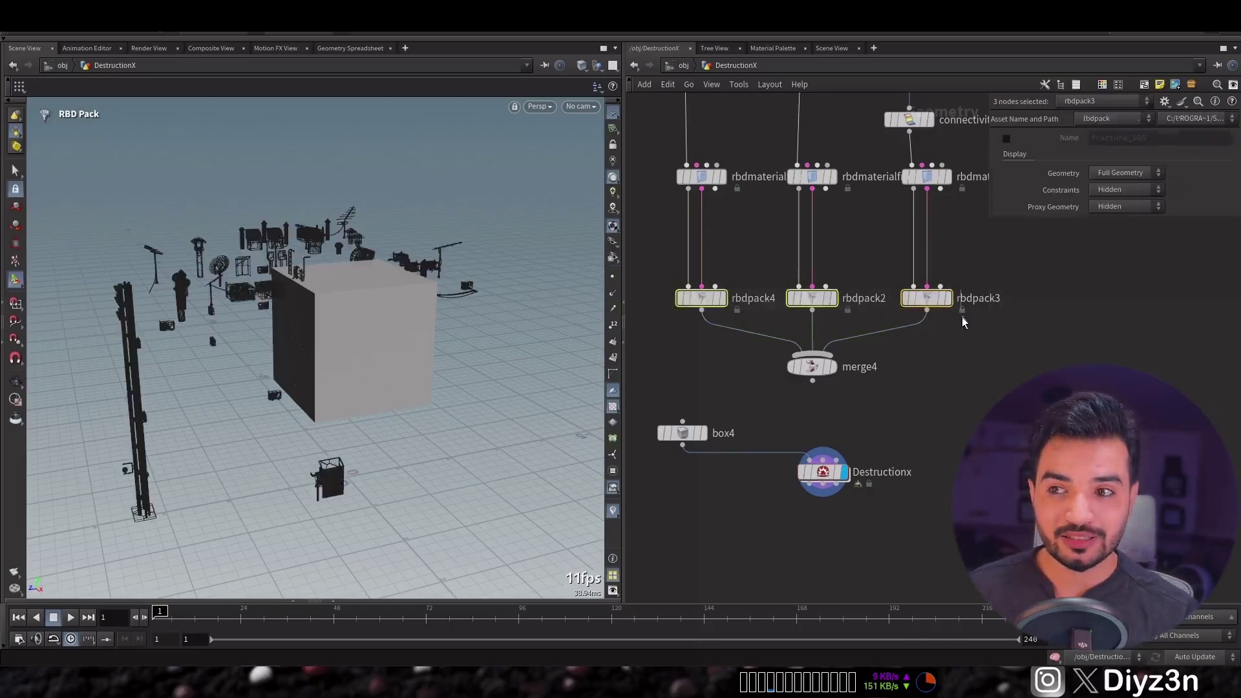
{"action": "left_click_drag", "start_coordinate": [805, 457], "coordinate": [801, 399]}
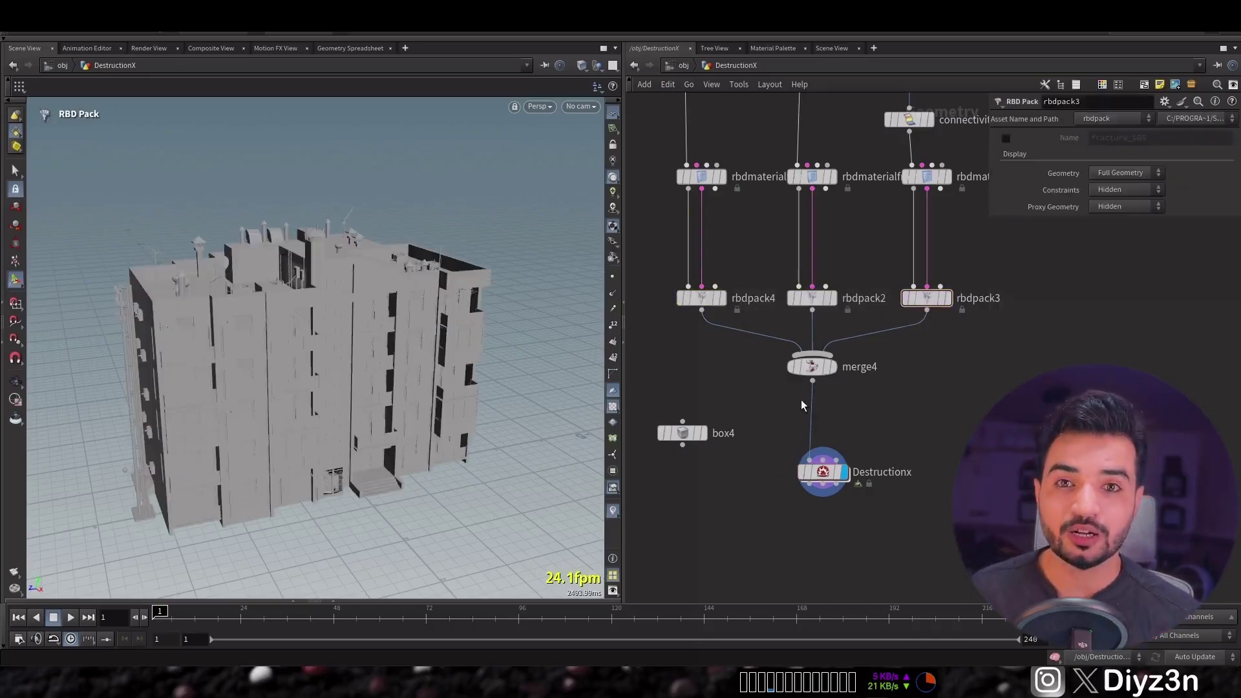
{"action": "left_click", "coordinate": [821, 472]}
{"action": "left_click_drag", "start_coordinate": [1224, 315], "coordinate": [1150, 347]}
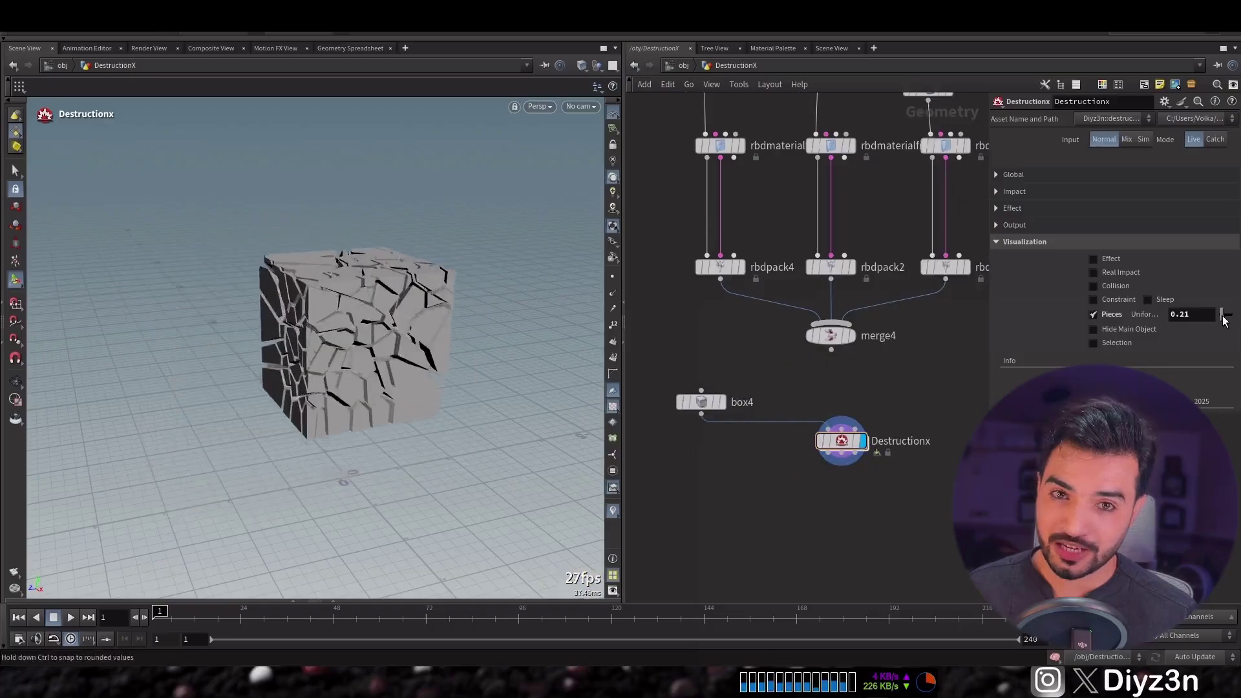
{"action": "left_click_drag", "start_coordinate": [1223, 320], "coordinate": [1228, 317]}
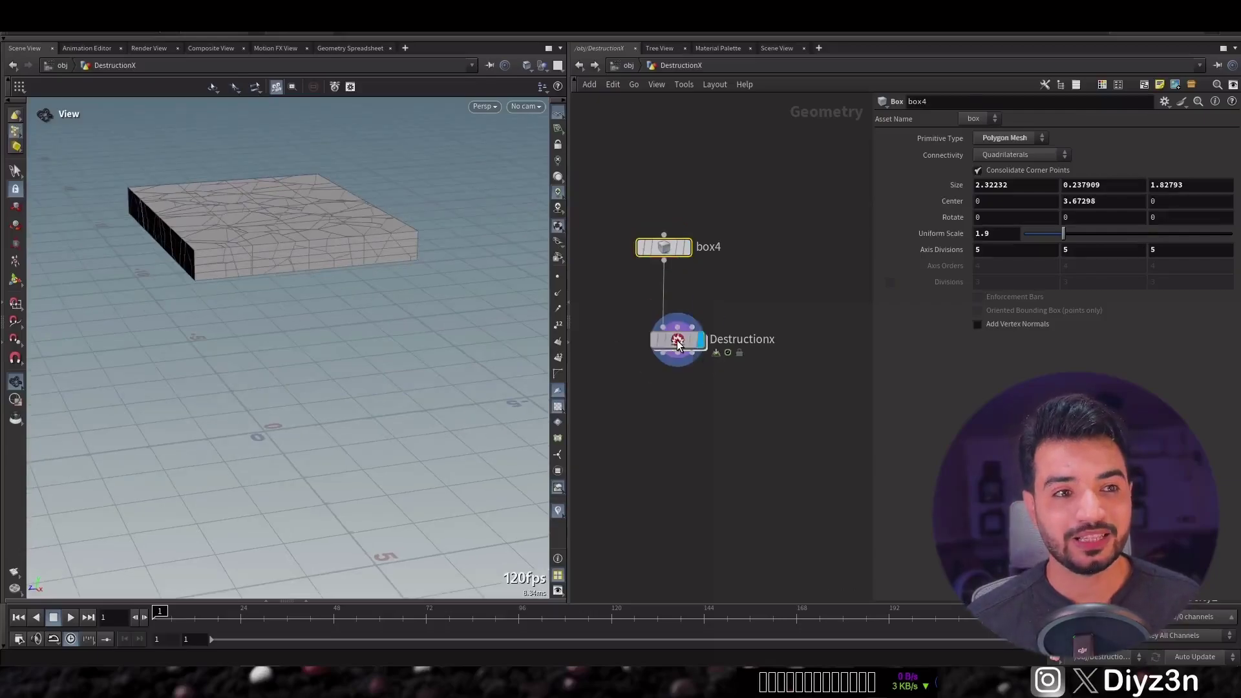
Step: Select the Destructionx node to show its settings
{"action": "left_click", "coordinate": [677, 340]}
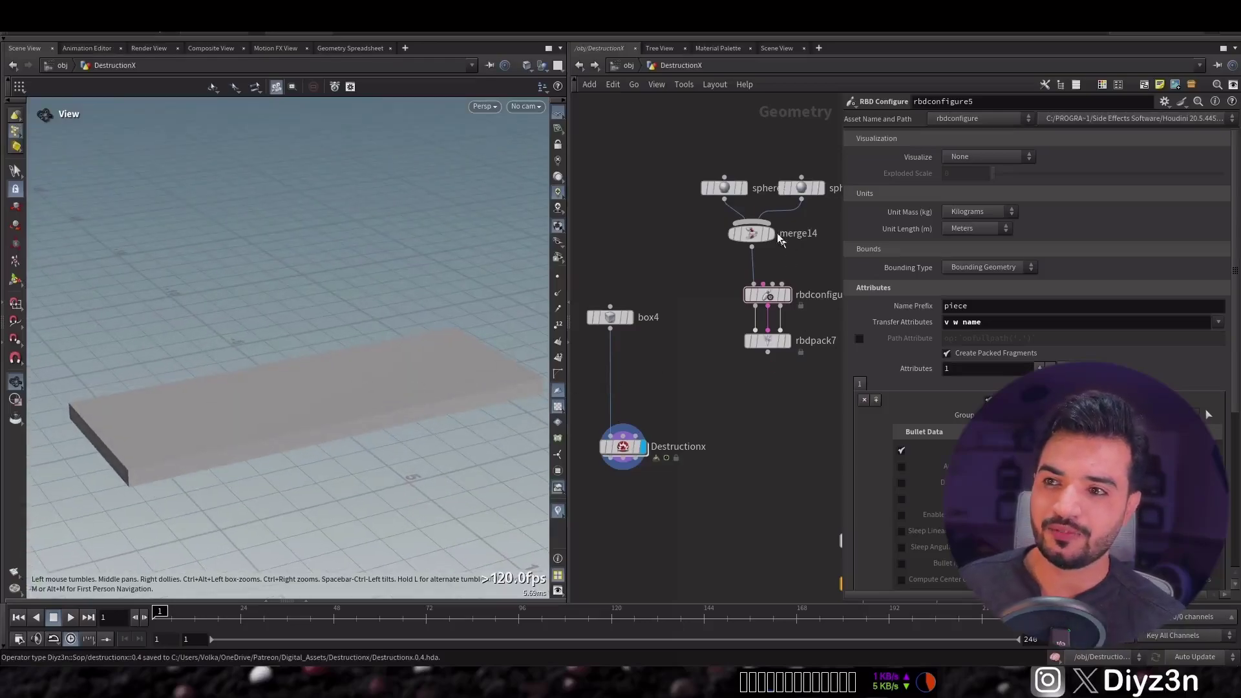
Step: Display the sphere, the packed spheres and the Destructionx result, then play the slab shattering
{"action": "left_click", "coordinate": [745, 188]}
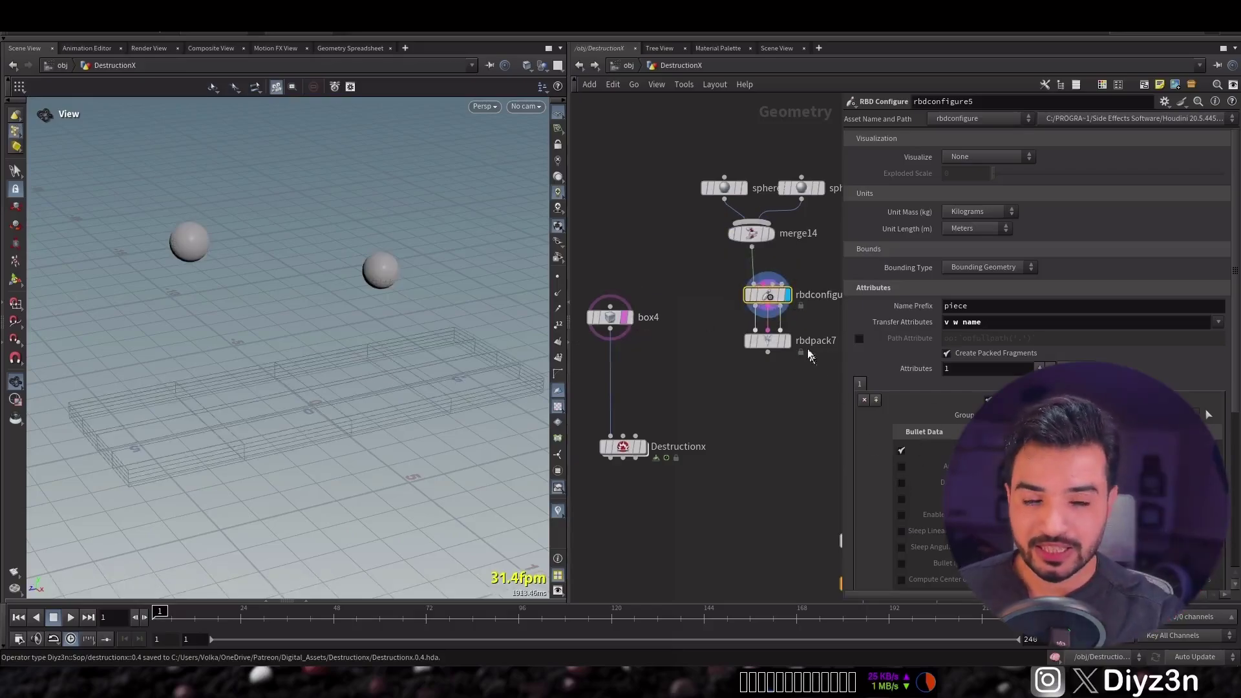
{"action": "left_click", "coordinate": [788, 342]}
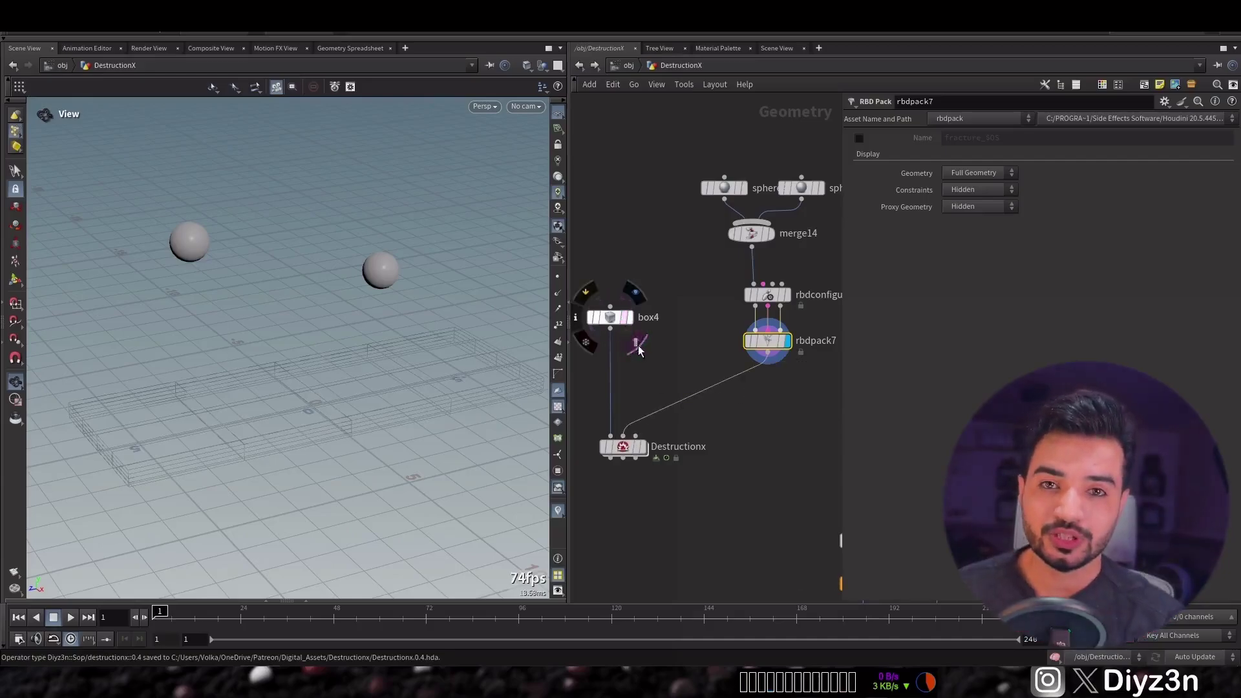
{"action": "left_click", "coordinate": [645, 447]}
{"action": "left_click", "coordinate": [56, 617]}
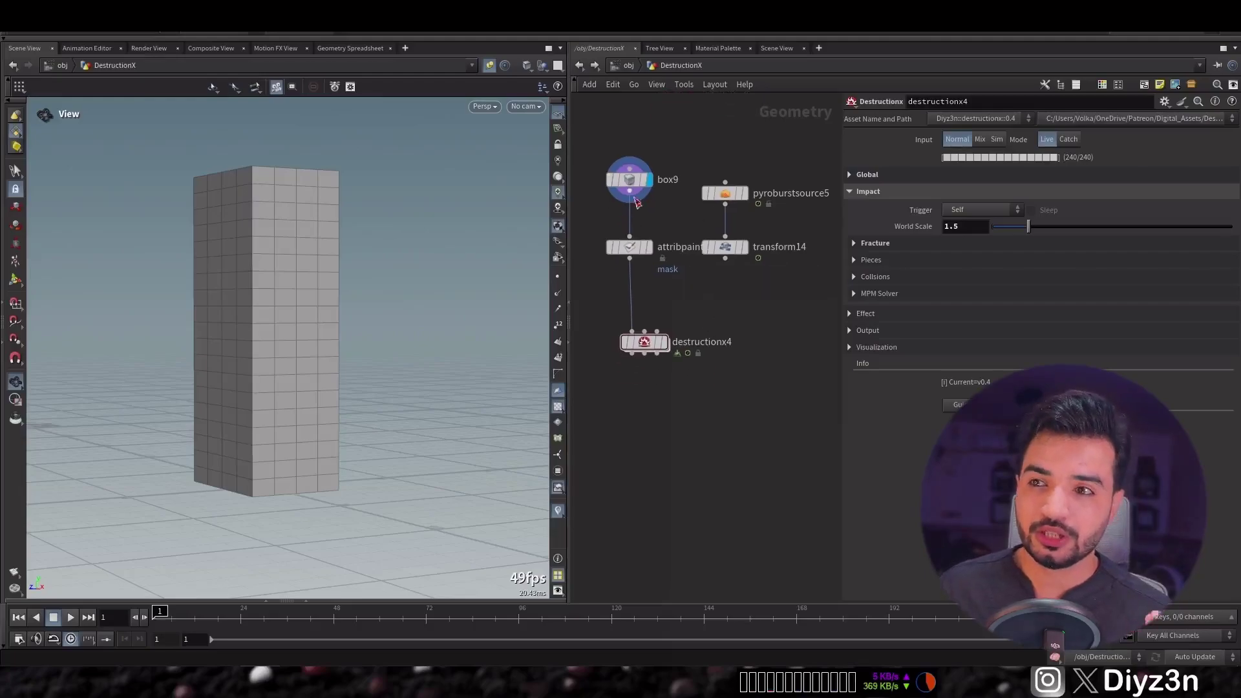
Step: Inspect box9's size, the painted attribpaint mask and the transformed pyro burst on the tower
{"action": "left_click", "coordinate": [630, 182]}
{"action": "left_click_drag", "start_coordinate": [267, 326], "coordinate": [519, 303]}
{"action": "left_click", "coordinate": [657, 249]}
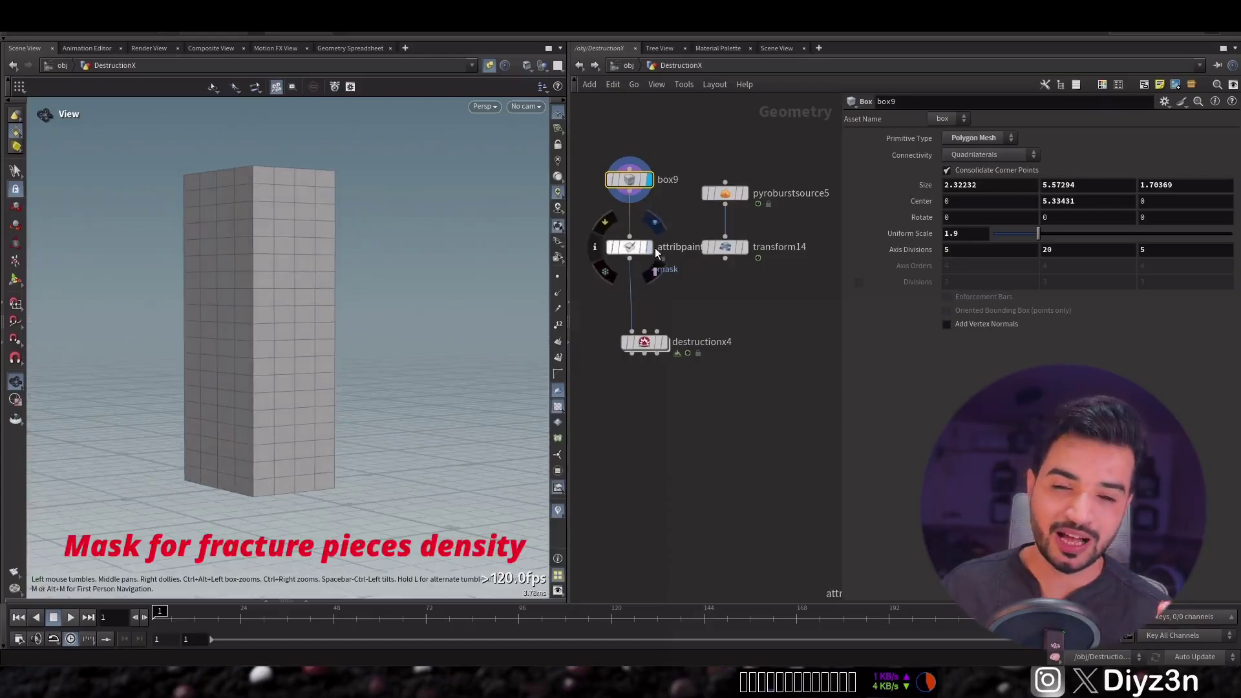
{"action": "key", "text": "Return"}
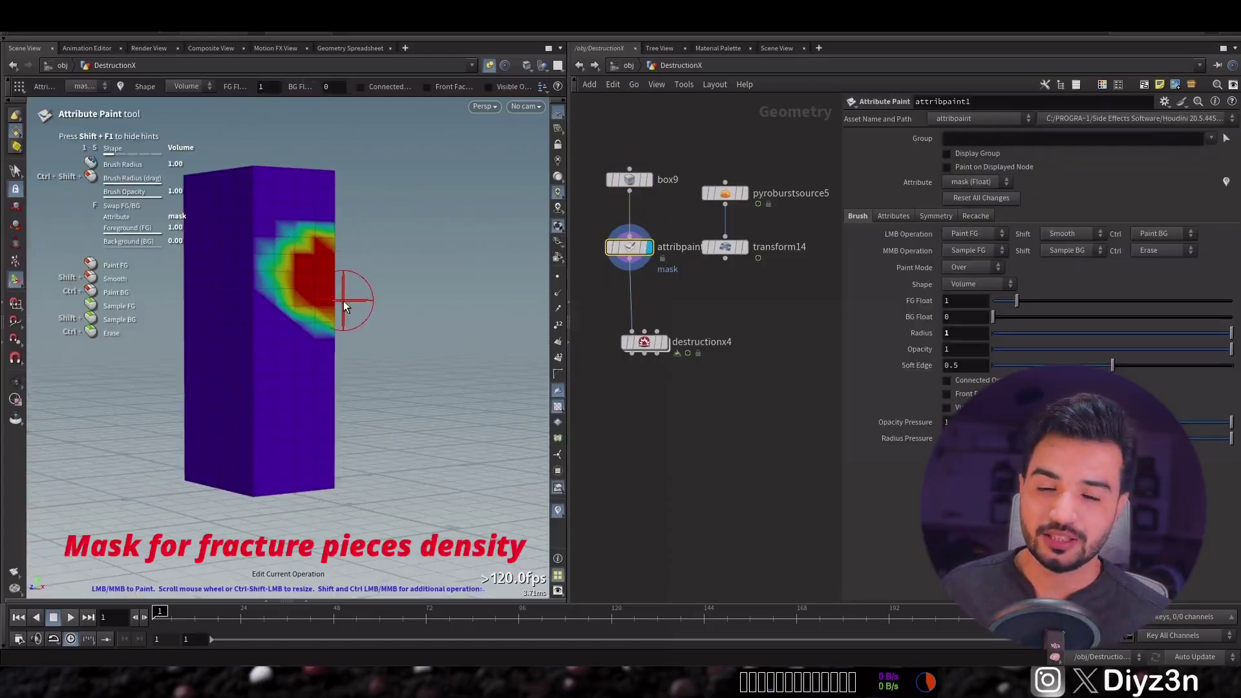
{"action": "left_click", "coordinate": [744, 246]}
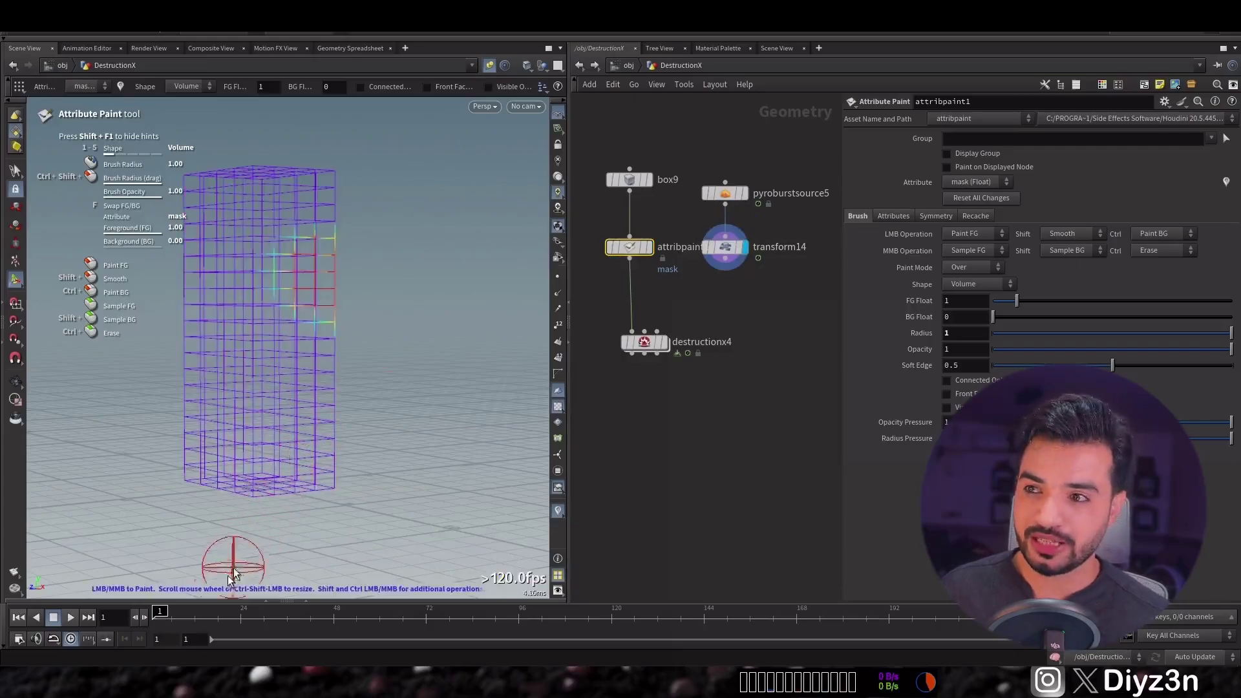
{"action": "left_click", "coordinate": [204, 618]}
Step: Connect transform14's pyro burst into destructionx4, display it from frame 1, and flipbook the tower
{"action": "left_click", "coordinate": [725, 194]}
{"action": "left_click", "coordinate": [725, 260]}
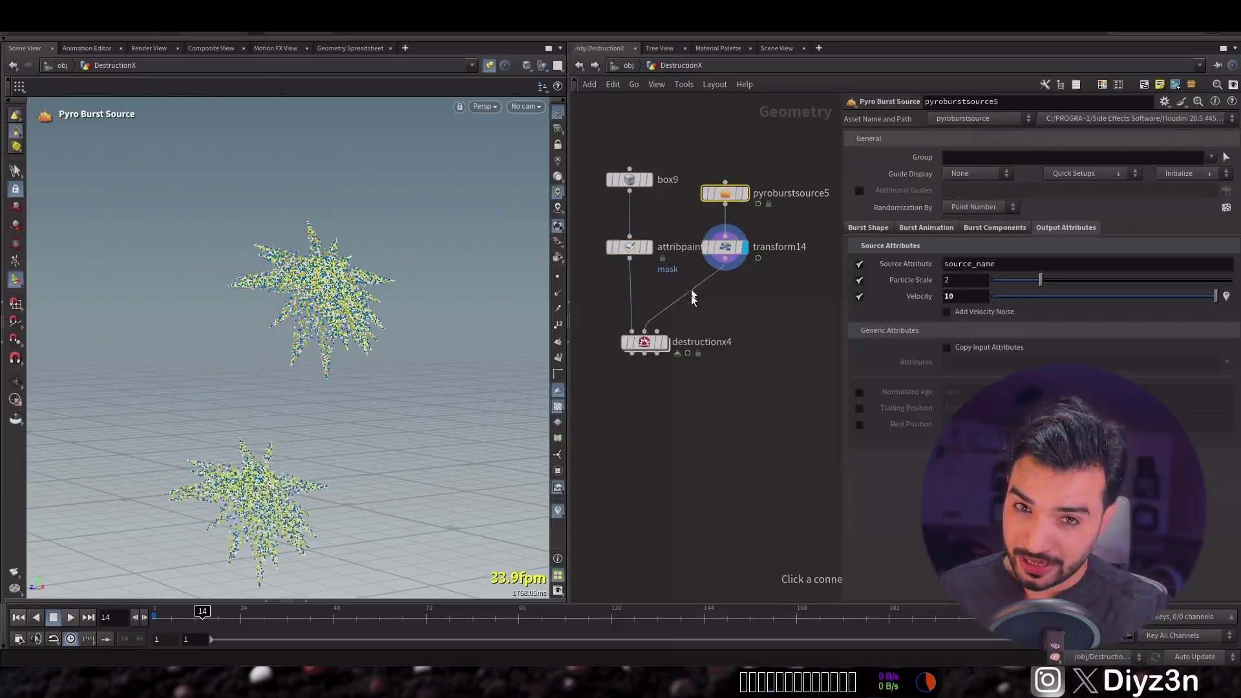
{"action": "left_click", "coordinate": [691, 297]}
{"action": "left_click", "coordinate": [19, 618]}
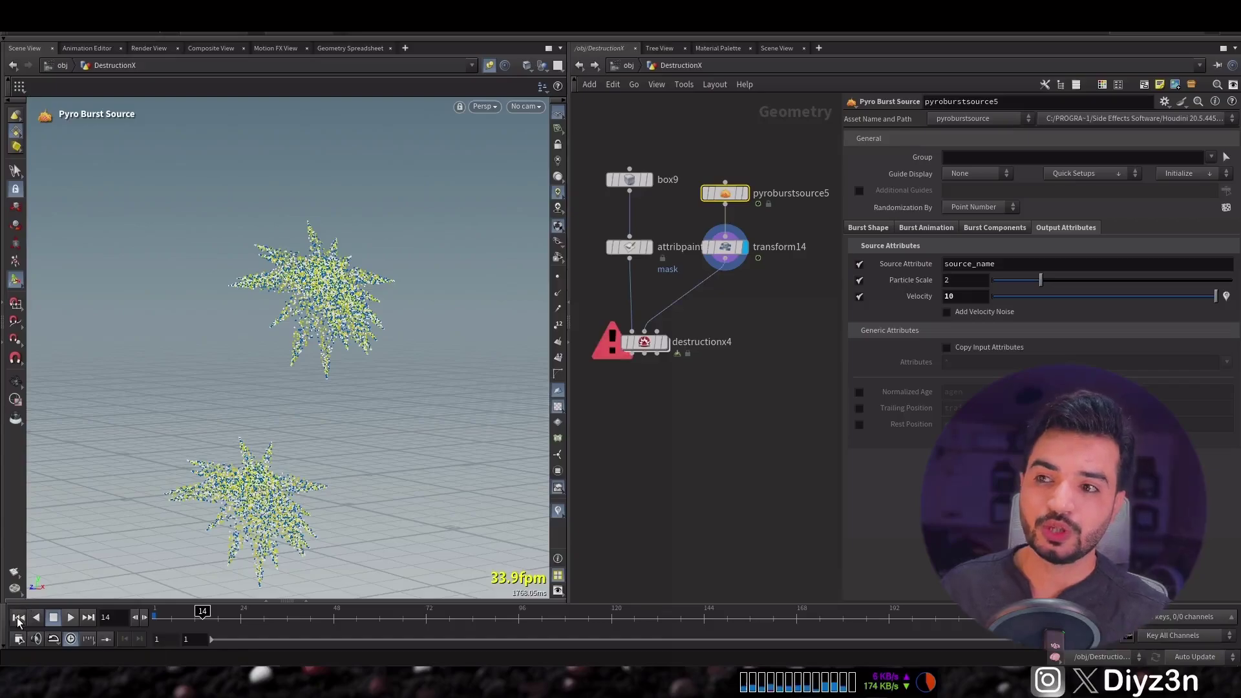
{"action": "left_click", "coordinate": [643, 344]}
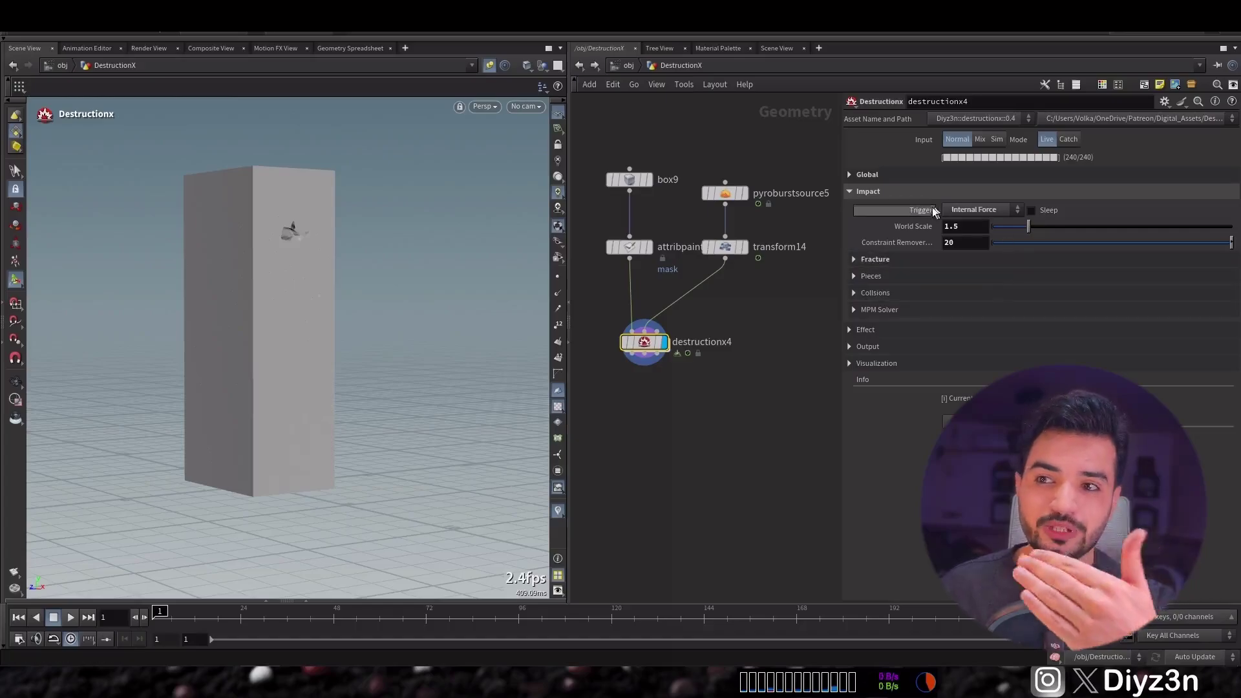
{"action": "left_click", "coordinate": [14, 572]}
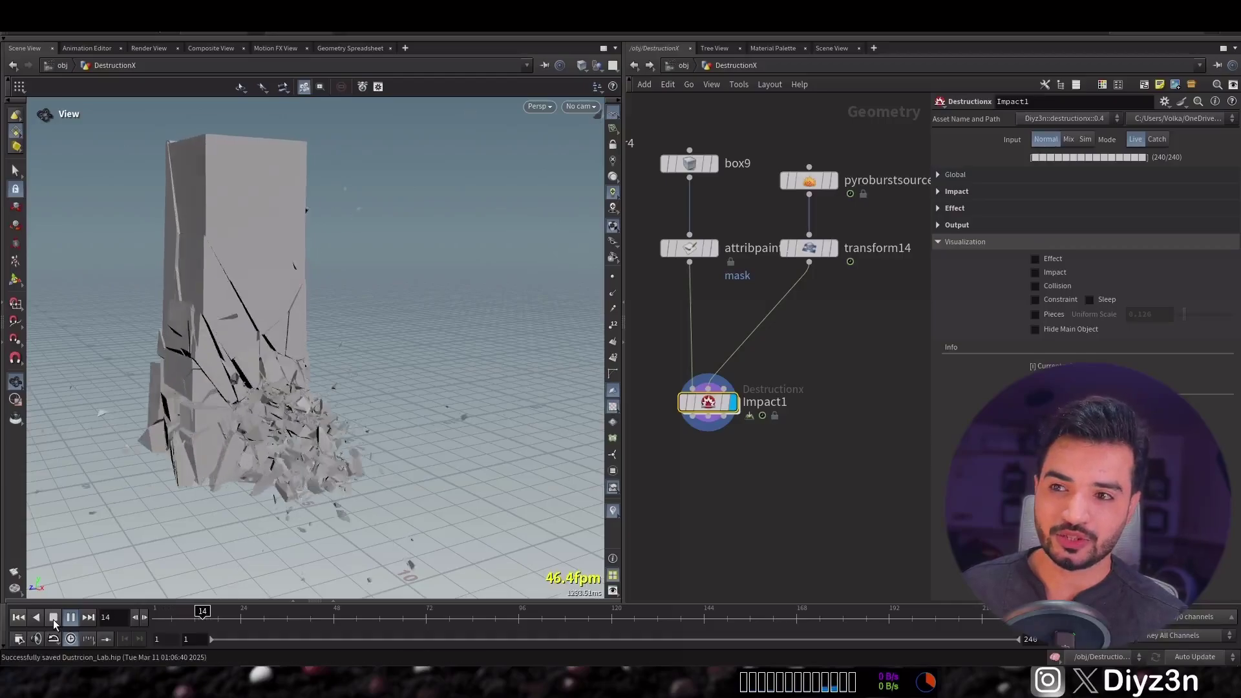
Step: Reset playback to frame 1 and play the simulation to watch the tower's constraints break
{"action": "left_click", "coordinate": [53, 619]}
{"action": "left_click", "coordinate": [18, 617]}
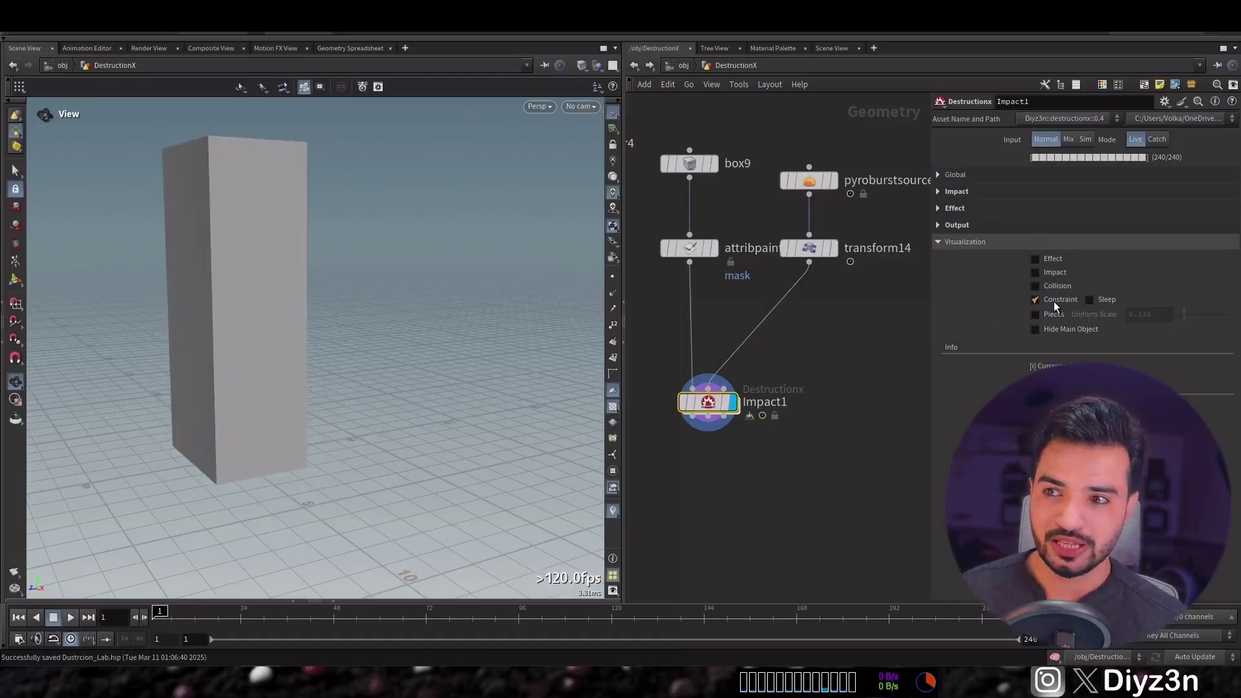
{"action": "left_click", "coordinate": [62, 617]}
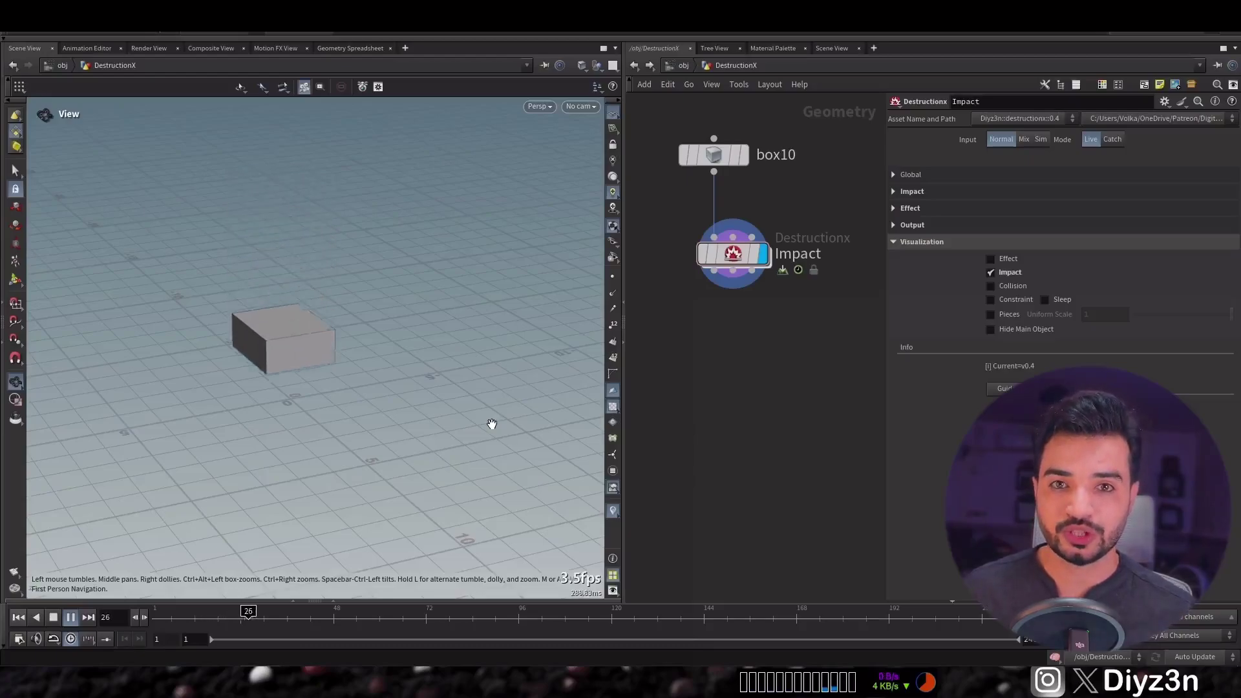
Step: Reset the sim, check the global solver settings, and place a new DestructionX node below Impact
{"action": "key", "text": "ctrl+Up"}
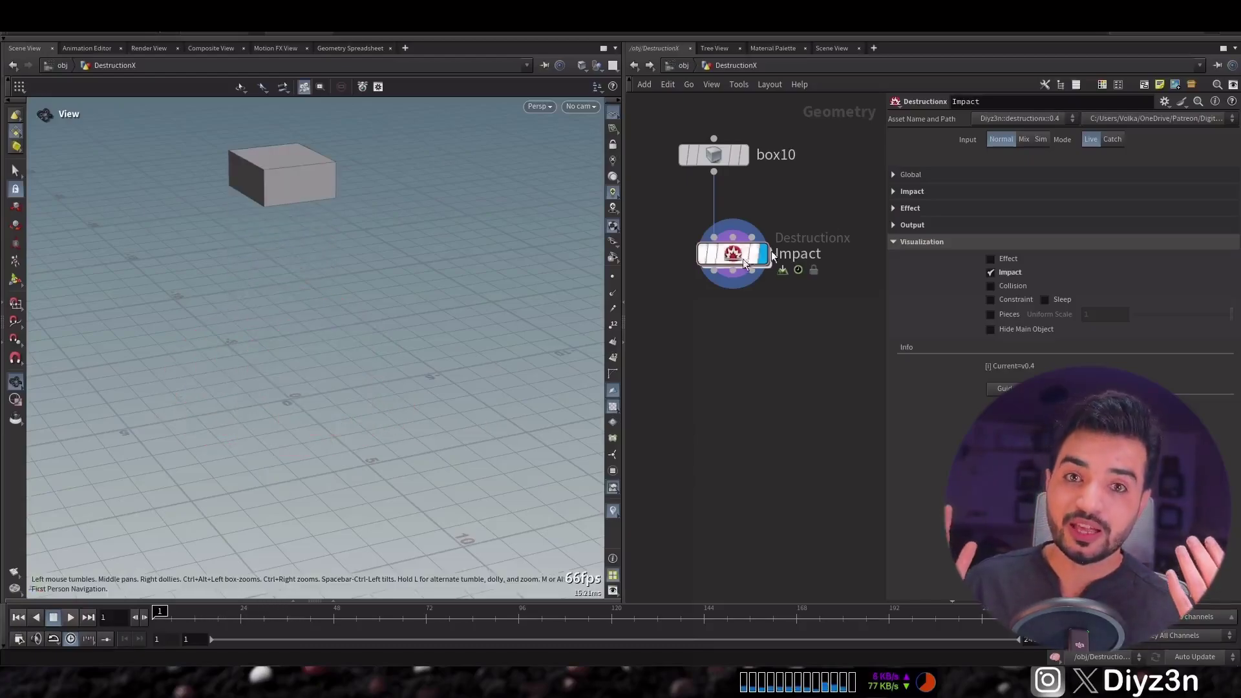
{"action": "left_click", "coordinate": [1078, 175]}
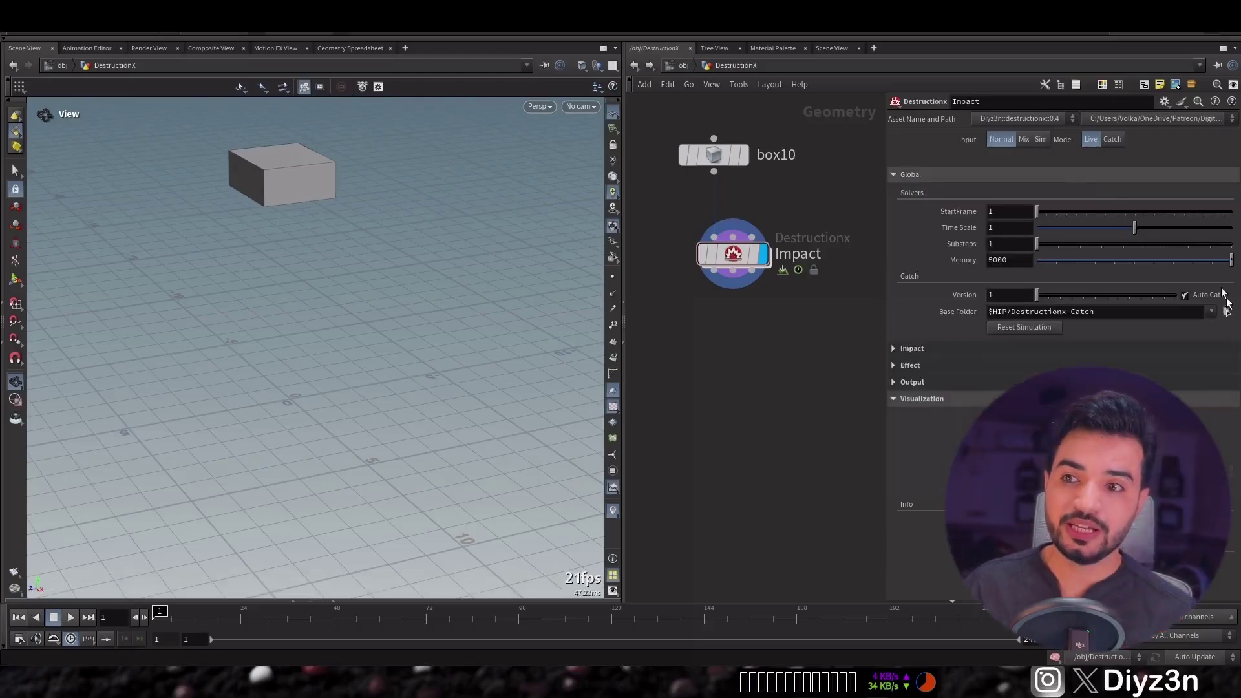
{"action": "left_click", "coordinate": [972, 177]}
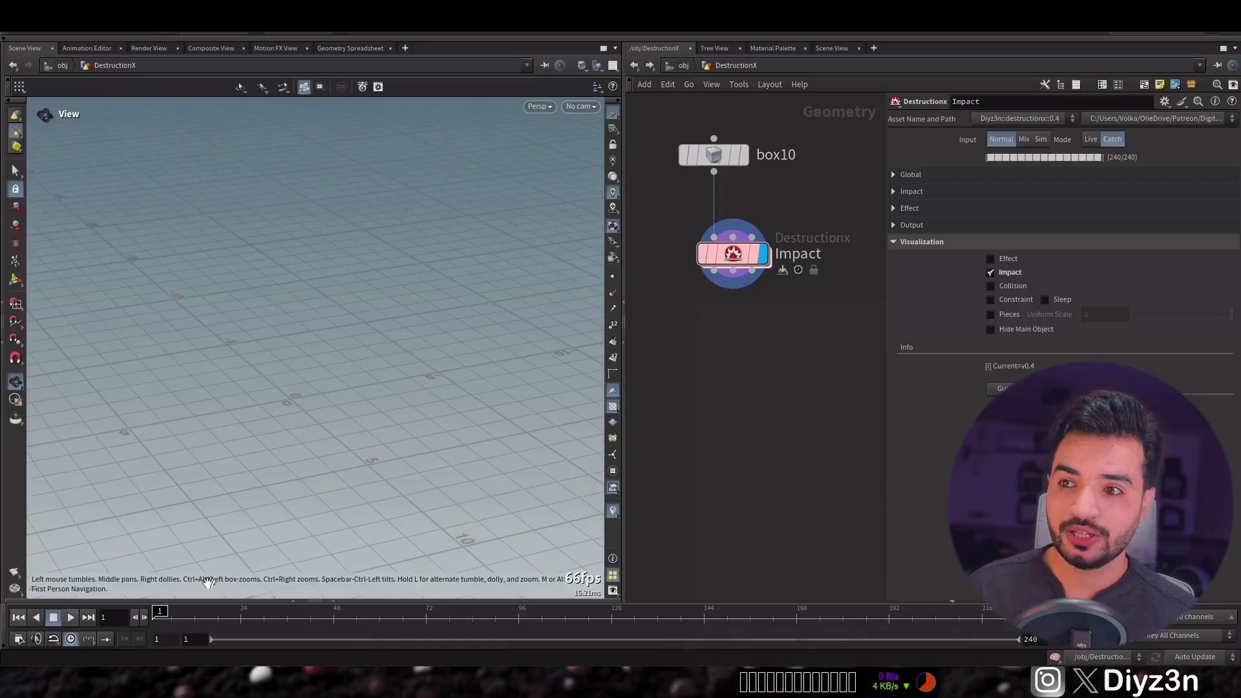
{"action": "left_click", "coordinate": [173, 617]}
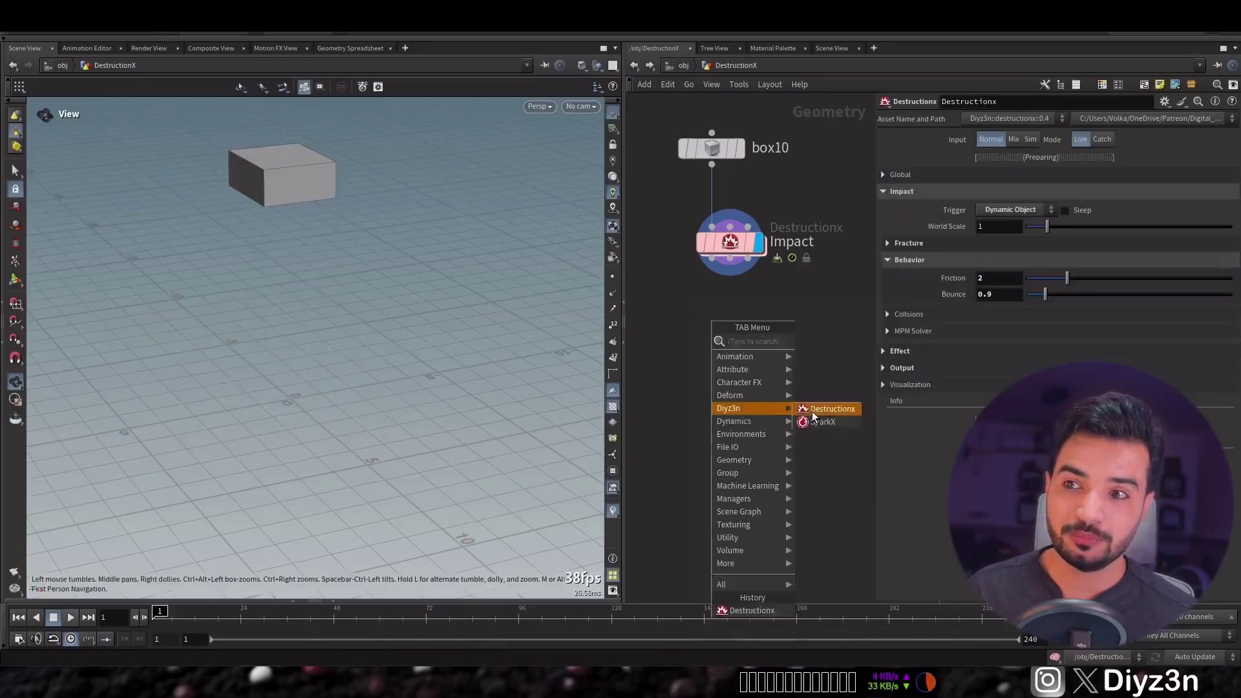
{"action": "left_click", "coordinate": [832, 407]}
{"action": "left_click", "coordinate": [741, 341]}
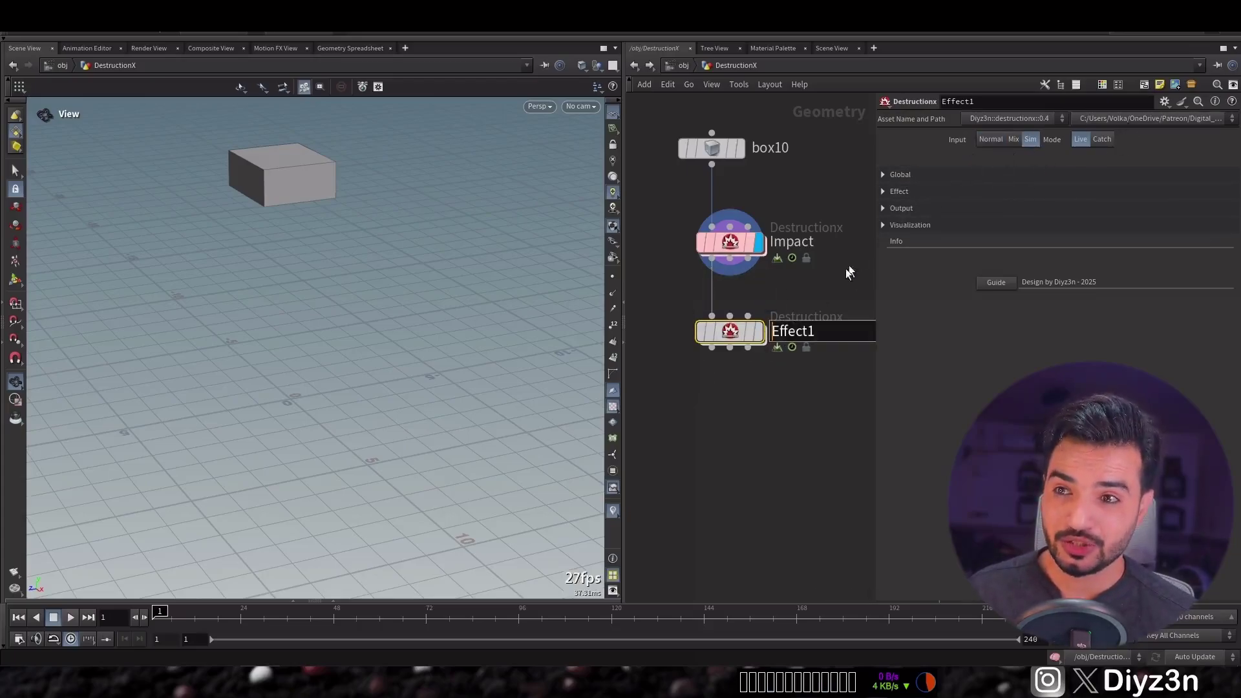
Step: Display Effect1, raise its effect energy from 19 to 23, and turn on explosions
{"action": "left_click", "coordinate": [757, 331]}
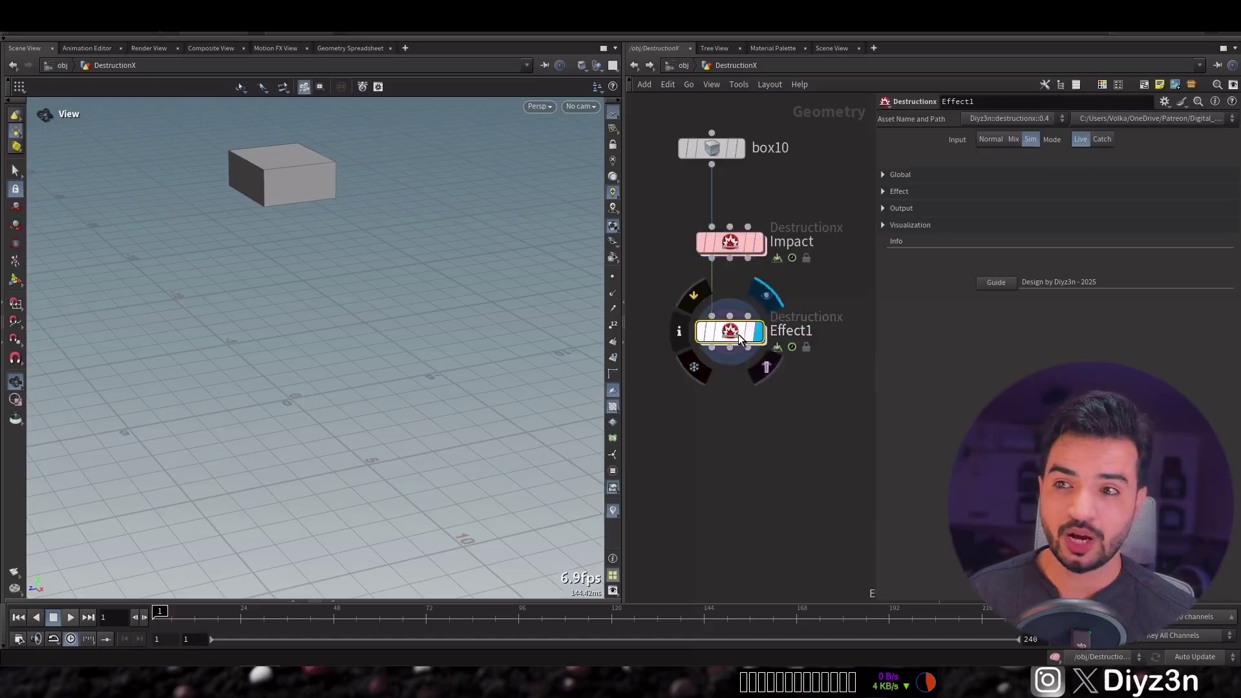
{"action": "left_click", "coordinate": [947, 191]}
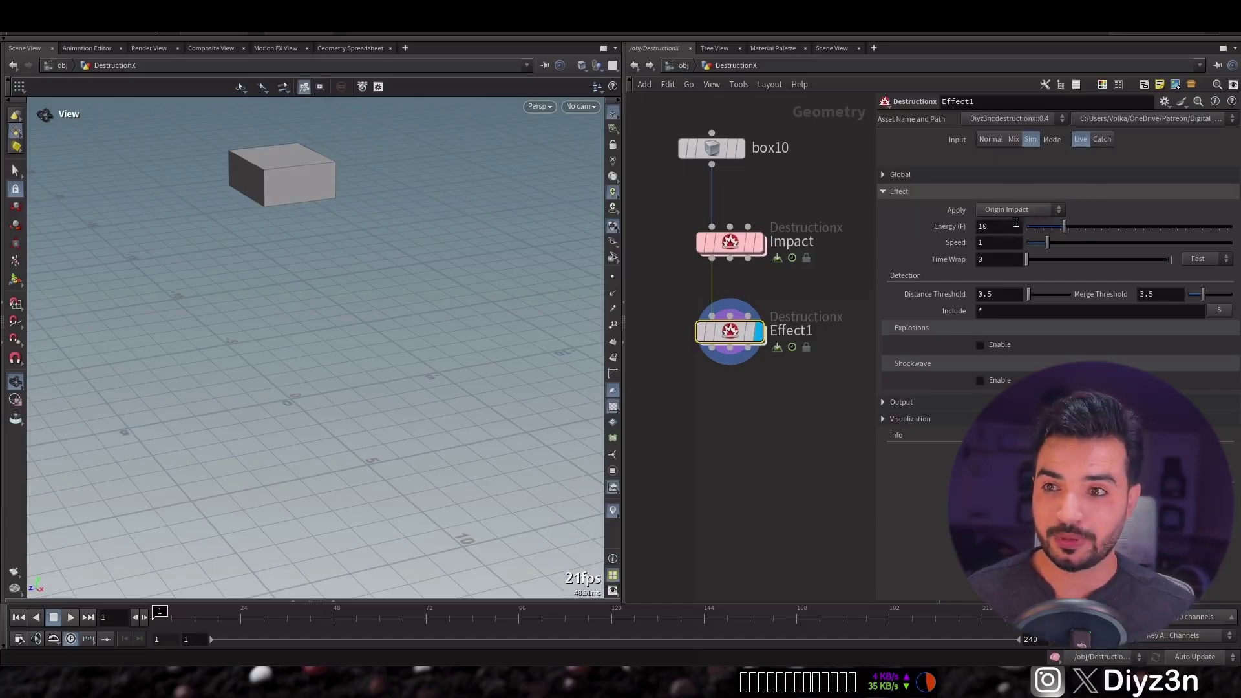
{"action": "left_click_drag", "start_coordinate": [1102, 224], "coordinate": [1070, 245]}
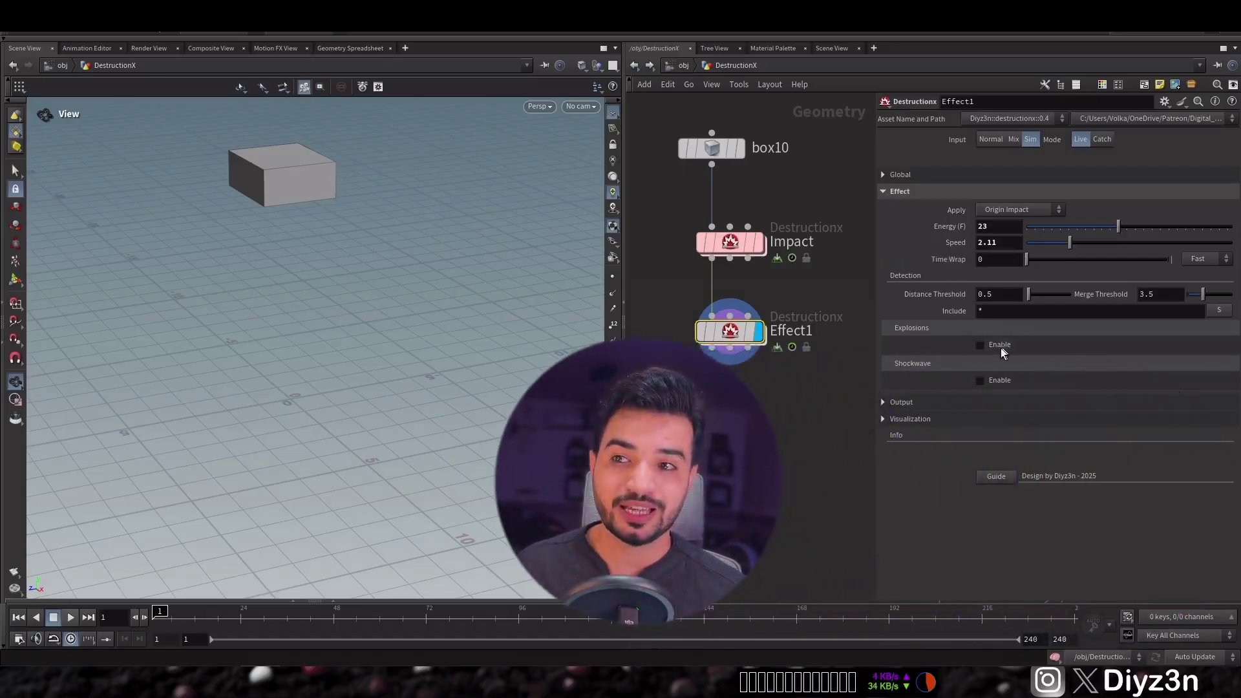
{"action": "left_click", "coordinate": [981, 348]}
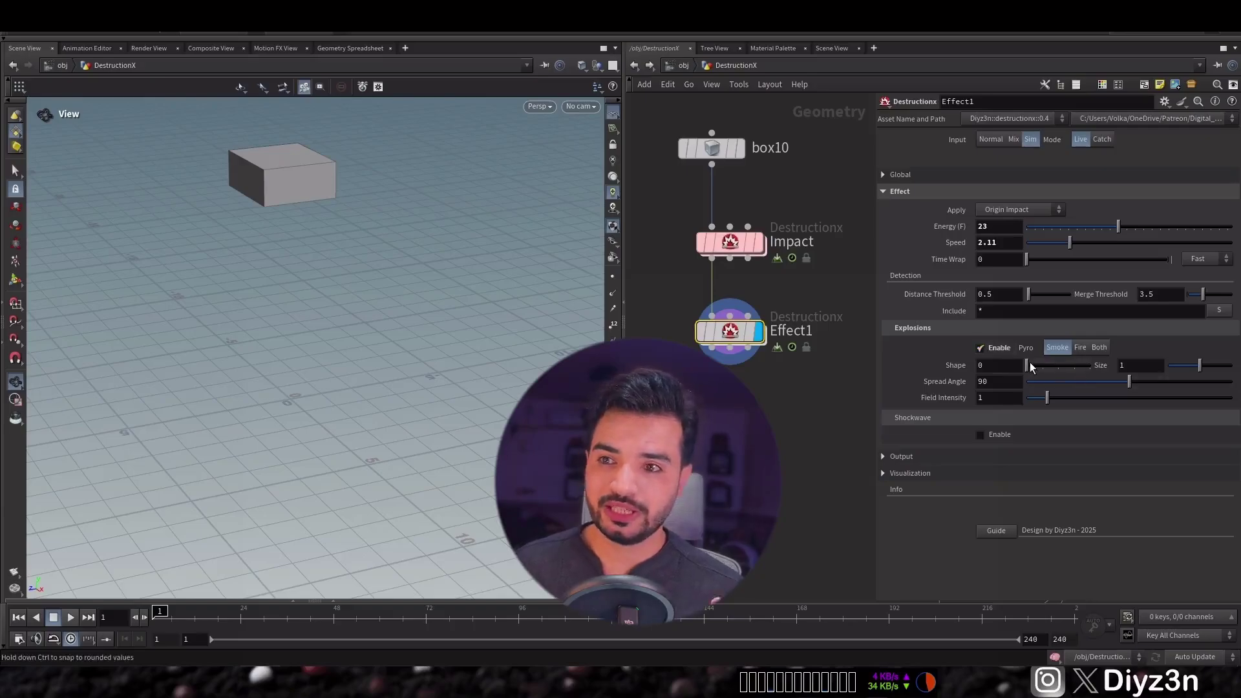
Step: Preview the explosion, then set Explosions Size to maximum and lower Spread Angle to about 51.7
{"action": "left_click", "coordinate": [942, 475]}
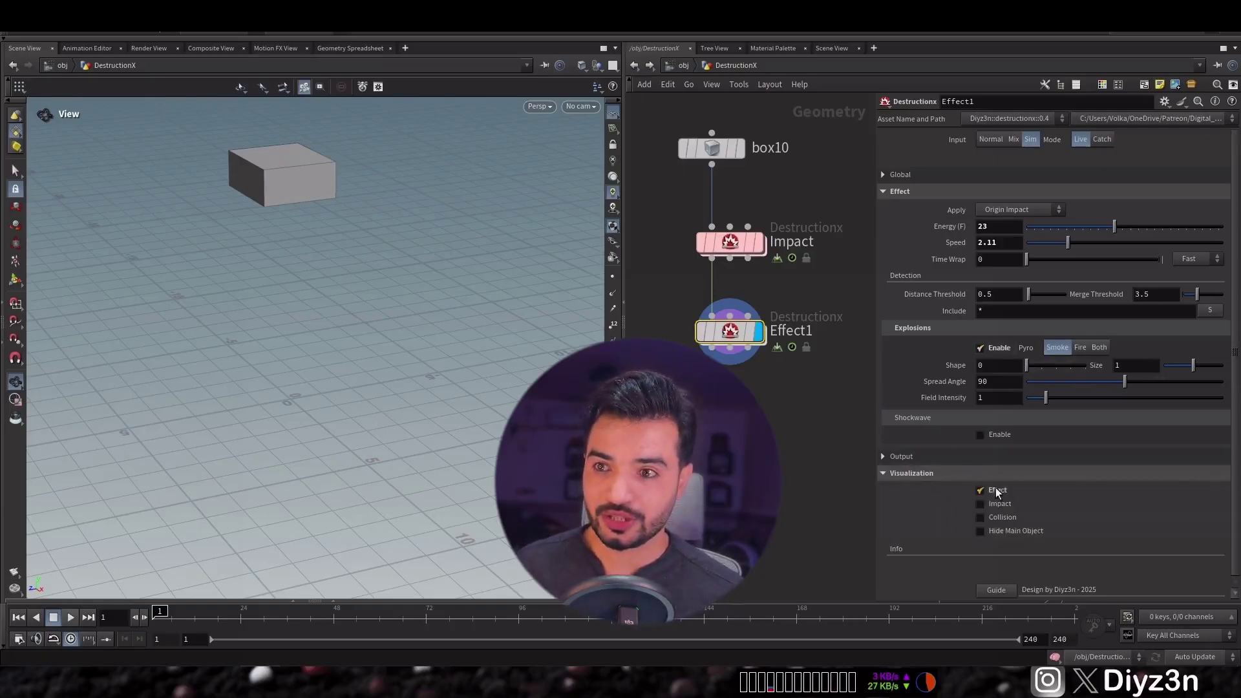
{"action": "left_click", "coordinate": [884, 473]}
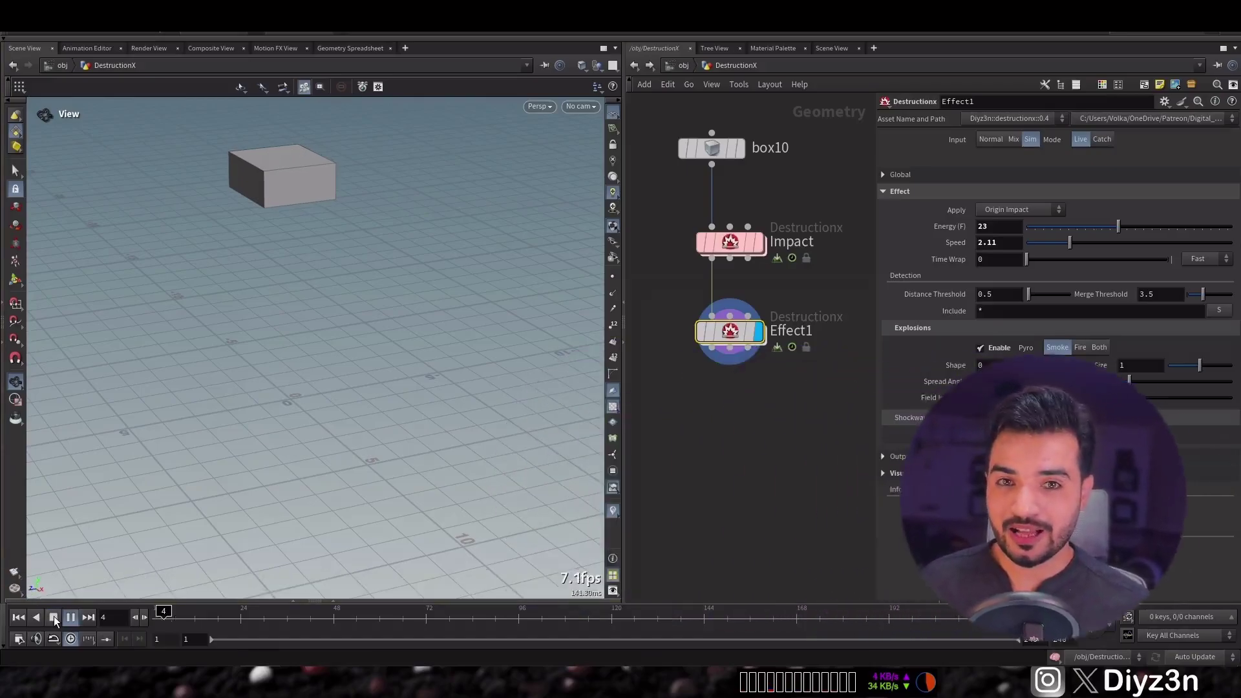
{"action": "left_click", "coordinate": [71, 617]}
{"action": "left_click", "coordinate": [53, 617]}
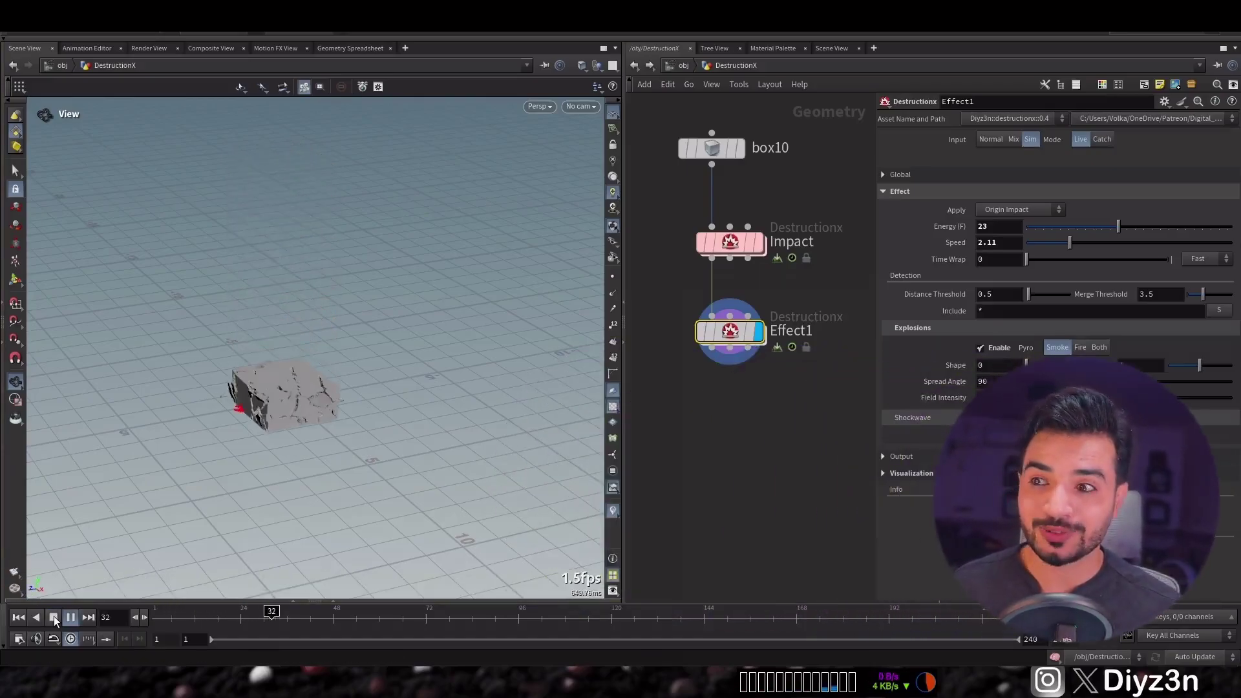
{"action": "left_click_drag", "start_coordinate": [1220, 365], "coordinate": [1233, 366]}
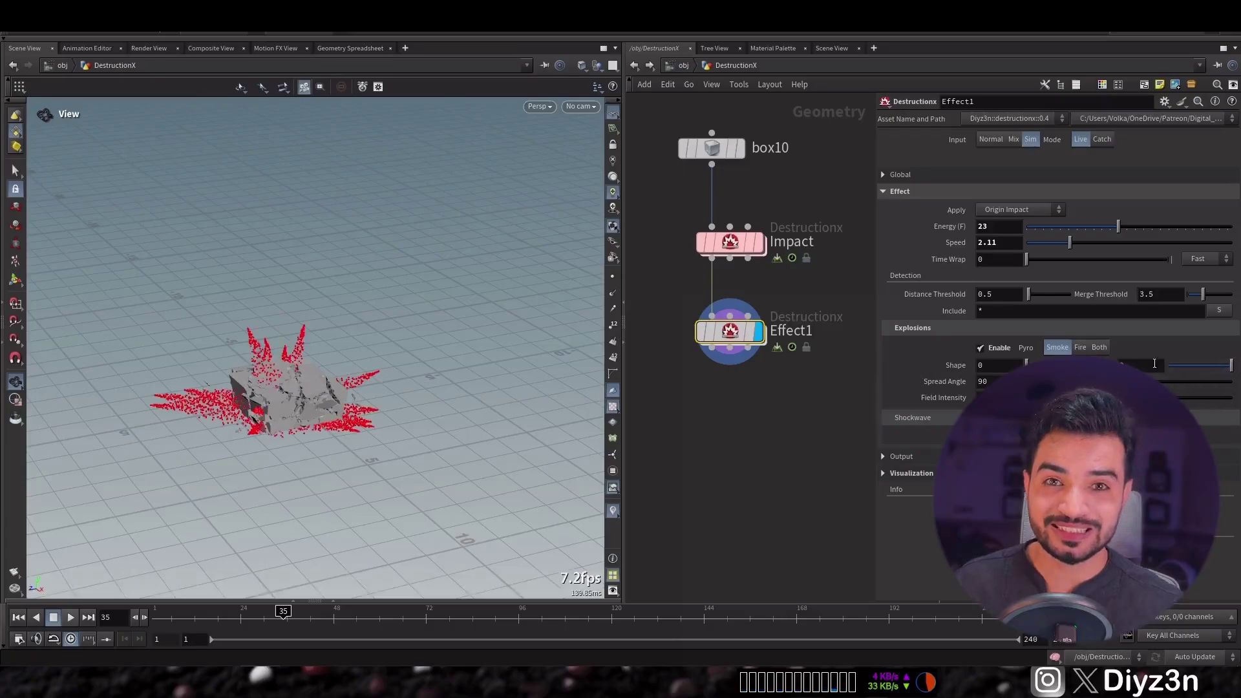
{"action": "left_click_drag", "start_coordinate": [1131, 381], "coordinate": [1035, 366]}
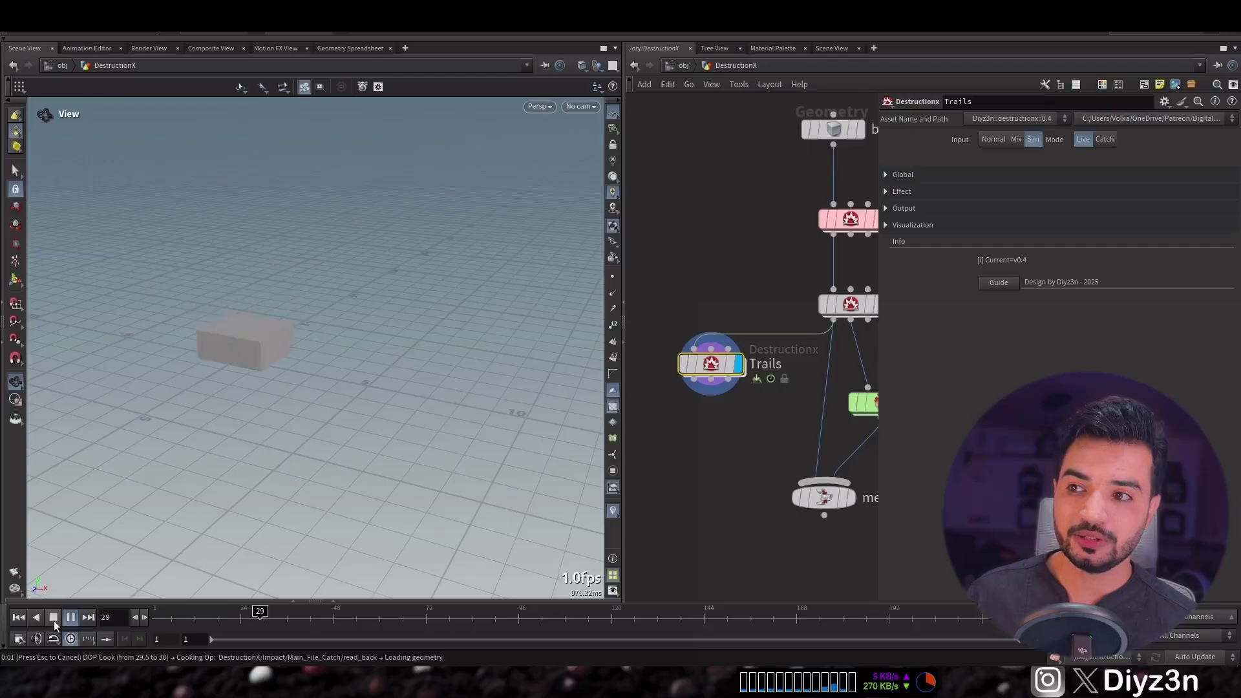
Step: Stop playback at frame 37 and set the Trails node's Apply to Fragments Impact
{"action": "left_click", "coordinate": [53, 618]}
{"action": "scroll", "coordinate": [339, 302], "scroll_direction": "up", "scroll_amount": 5}
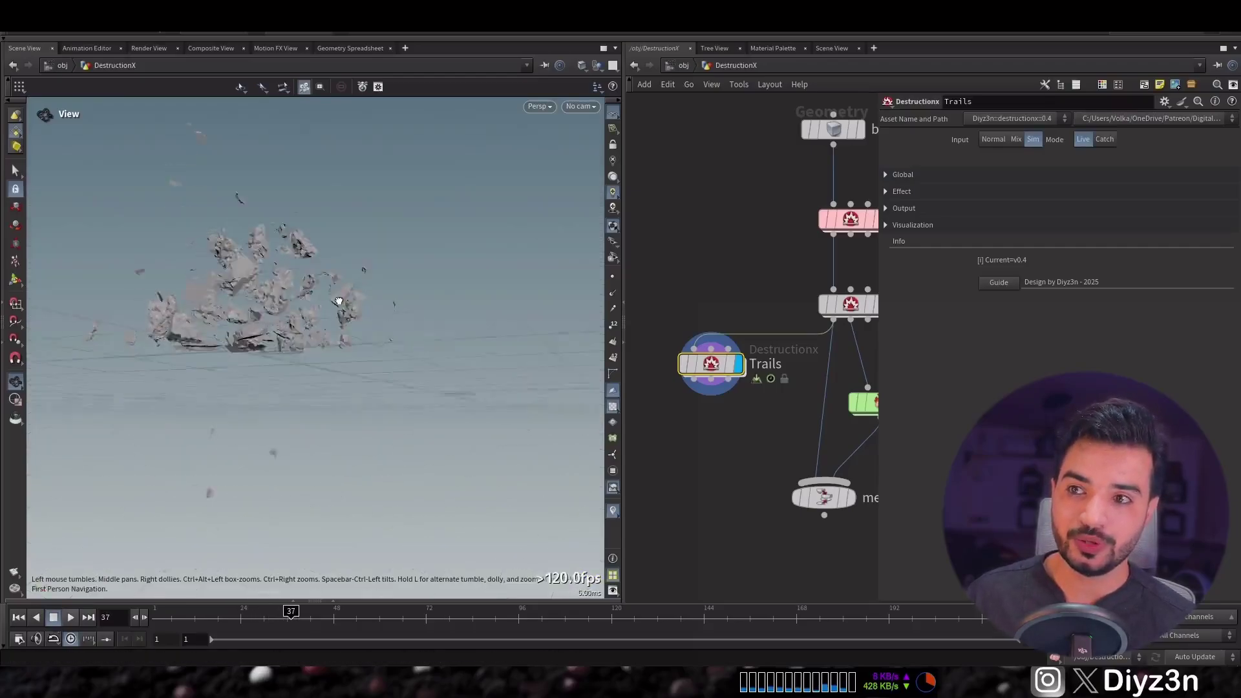
{"action": "left_click", "coordinate": [941, 194]}
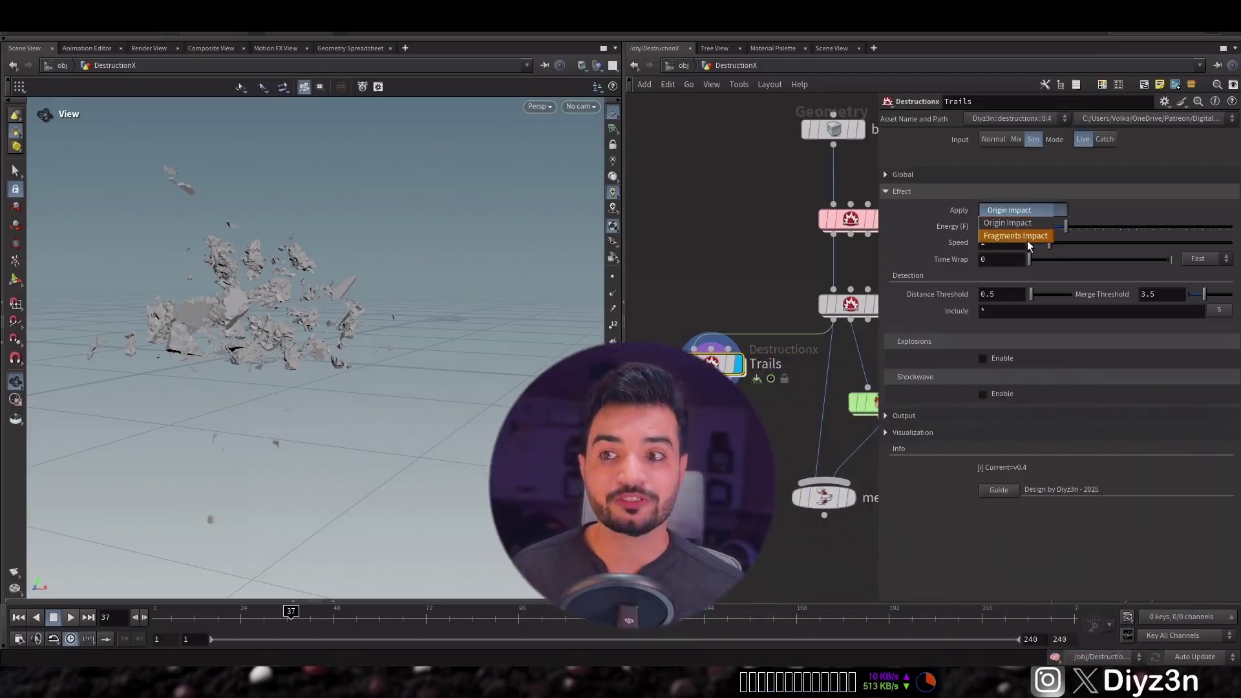
{"action": "left_click", "coordinate": [1015, 235]}
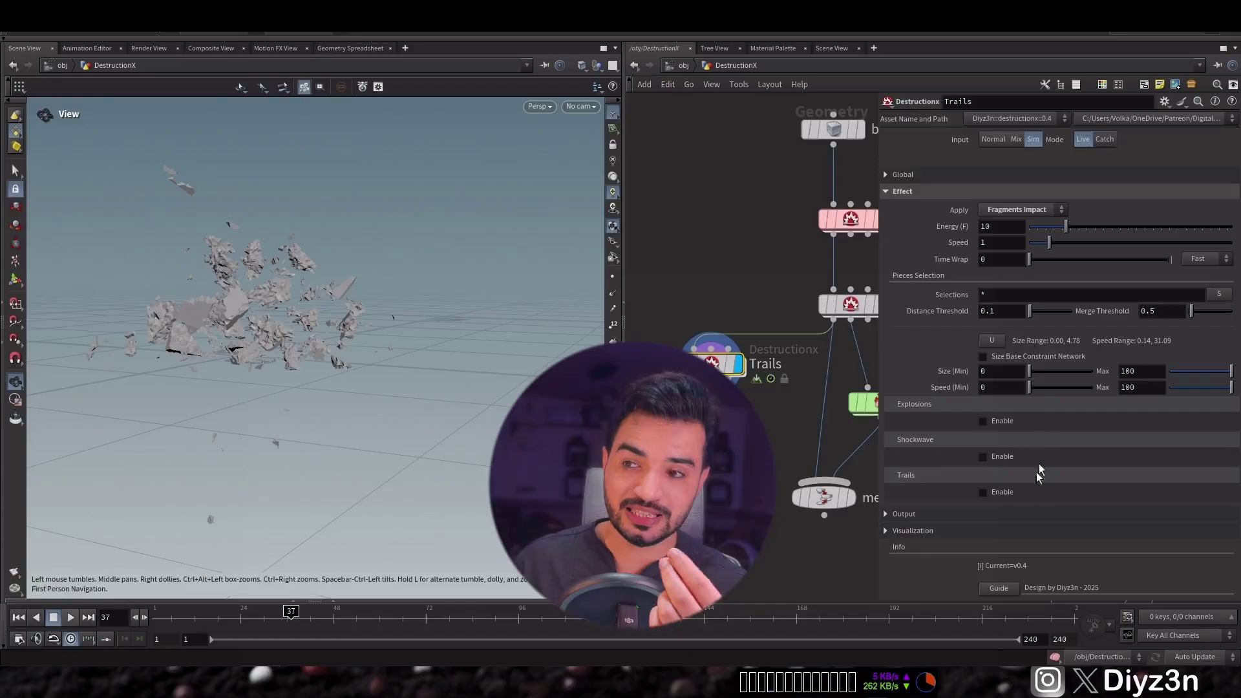
Step: Highlight selected fragments in red, set minimum speed to 13, and enable trails on them
{"action": "left_click", "coordinate": [950, 531]}
{"action": "scroll", "coordinate": [1215, 448], "scroll_direction": "down", "scroll_amount": 3}
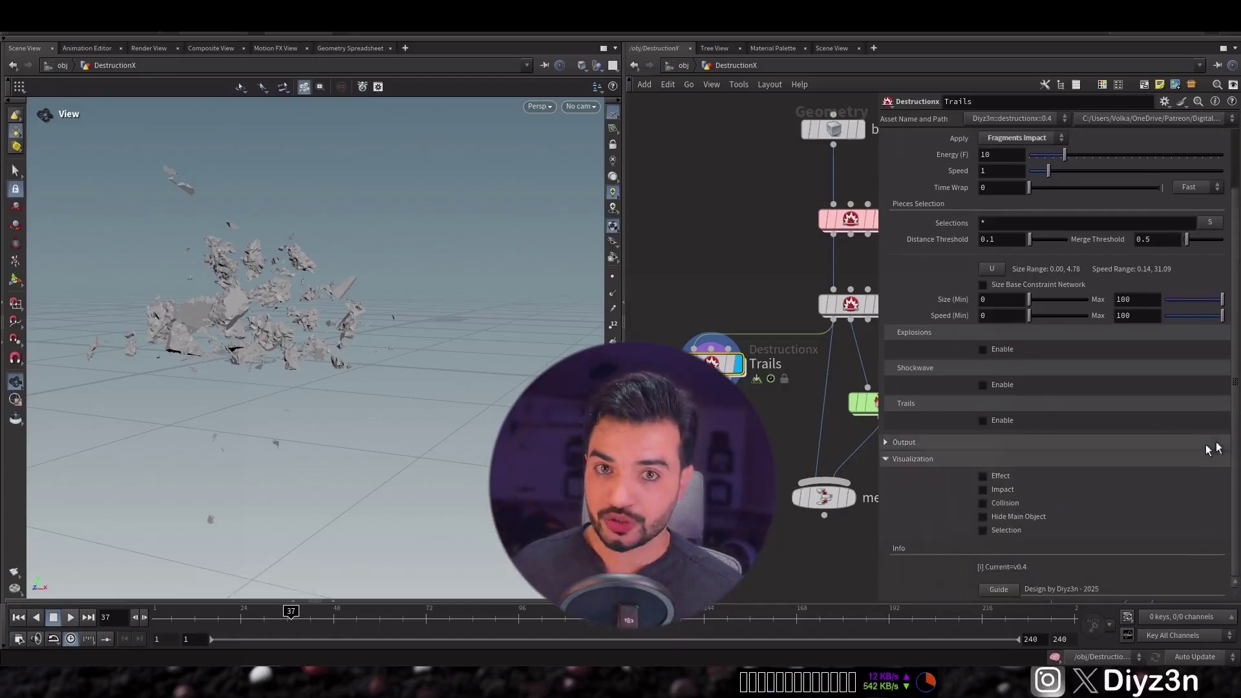
{"action": "left_click", "coordinate": [992, 269]}
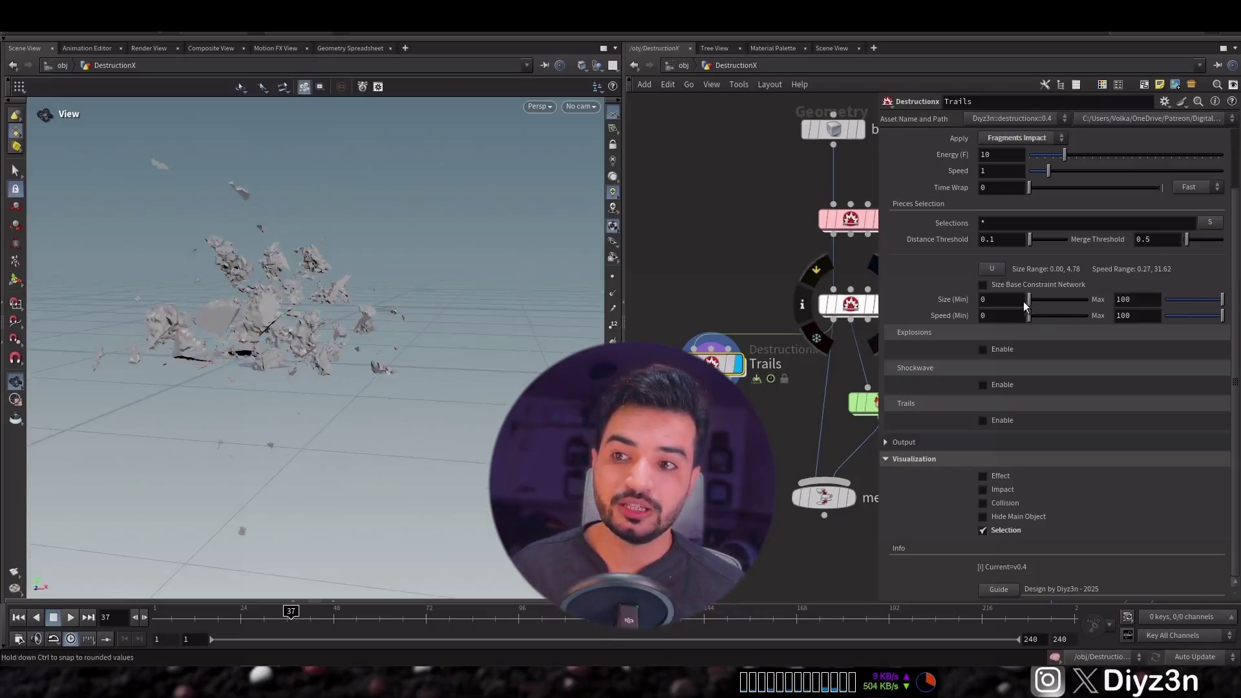
{"action": "left_click_drag", "start_coordinate": [1040, 324], "coordinate": [1037, 316]}
{"action": "left_click", "coordinate": [983, 420]}
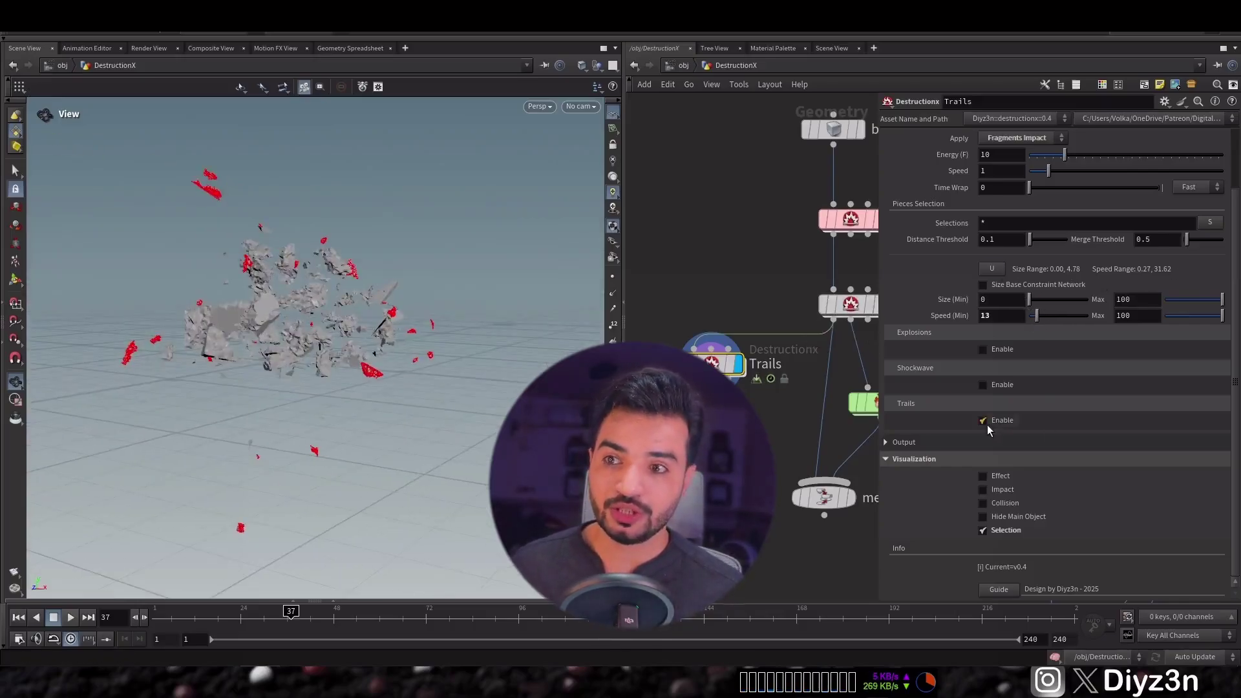
{"action": "left_click_drag", "start_coordinate": [393, 301], "coordinate": [371, 311]}
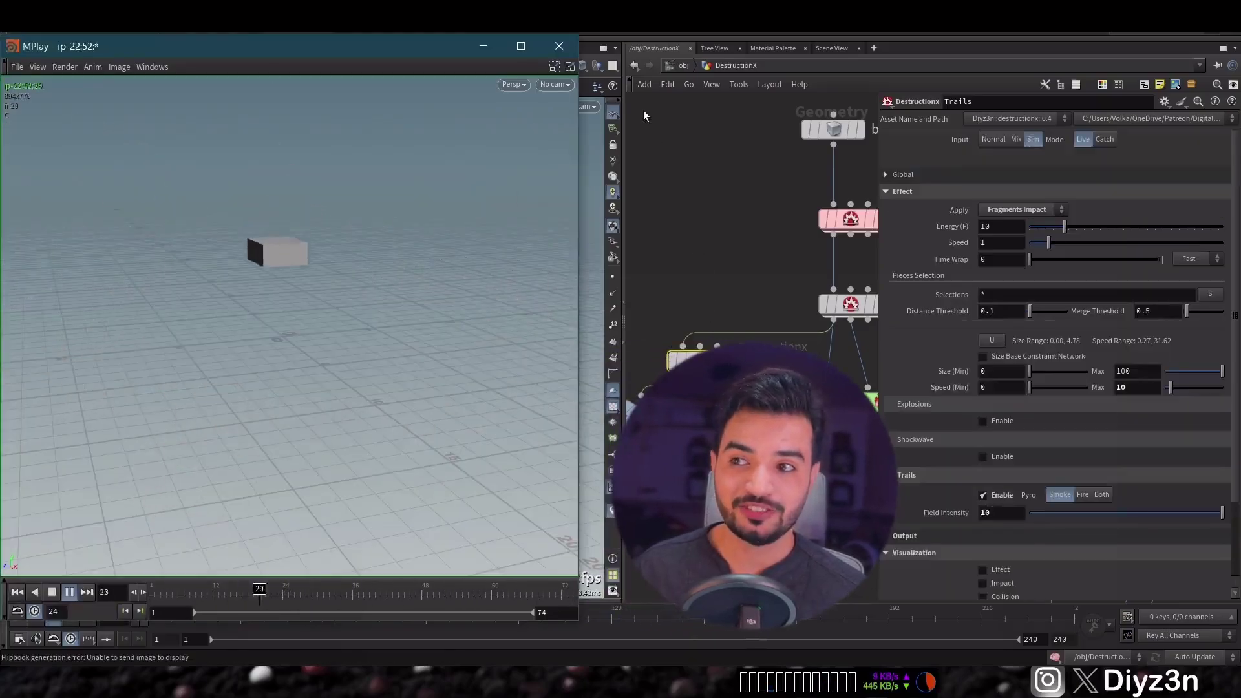
Step: Close the flipbook and enable explosions on the Trails fragments
{"action": "left_click", "coordinate": [560, 46]}
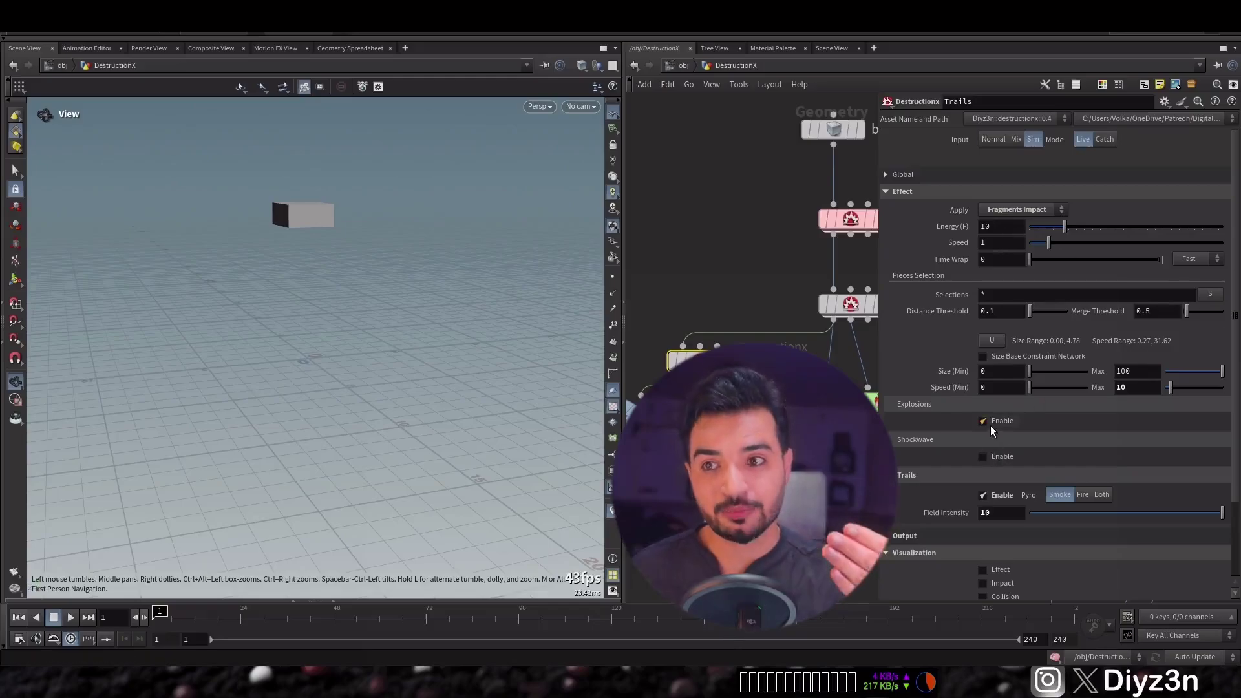
{"action": "left_click", "coordinate": [1083, 424]}
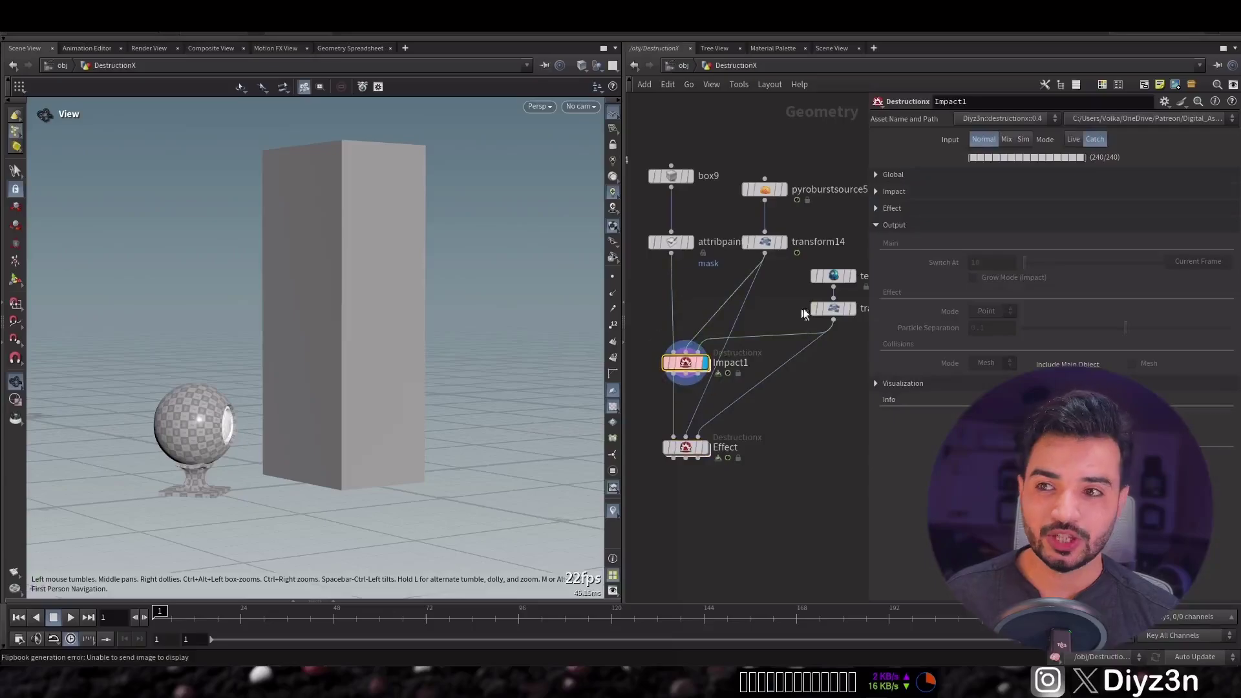
Step: Display Impact1 for a tower fracture flipbook, then display and select the Effect node
{"action": "left_click", "coordinate": [854, 309]}
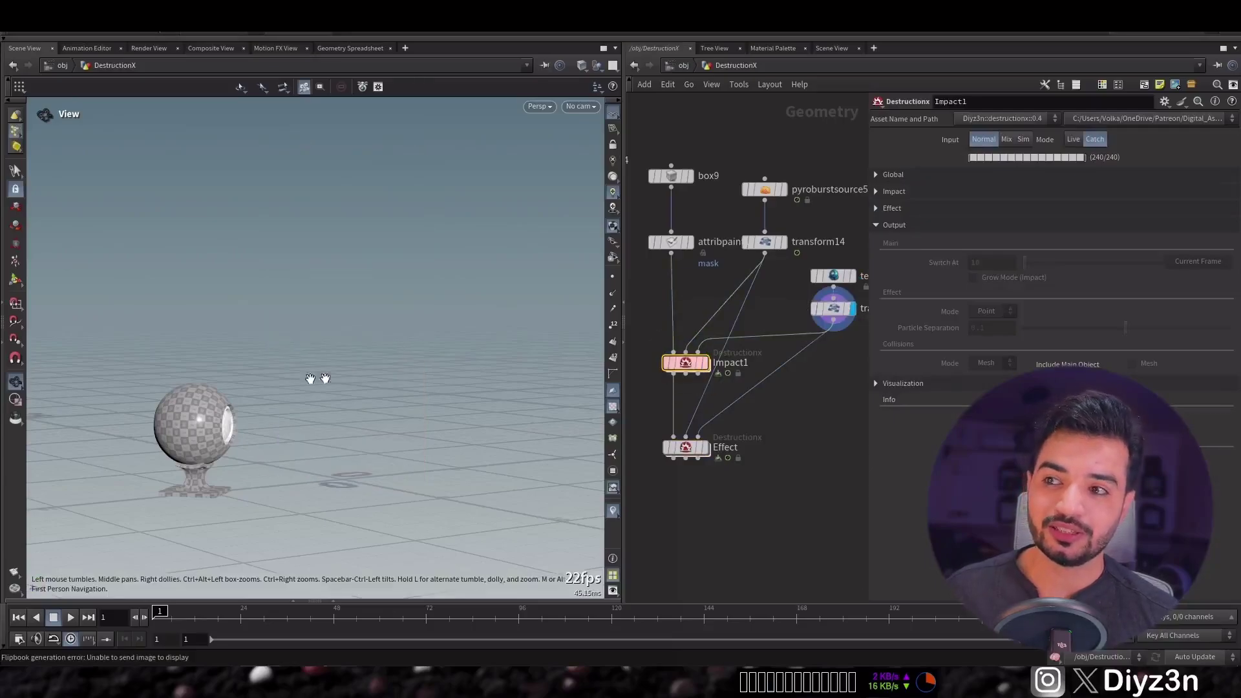
{"action": "left_click", "coordinate": [706, 364]}
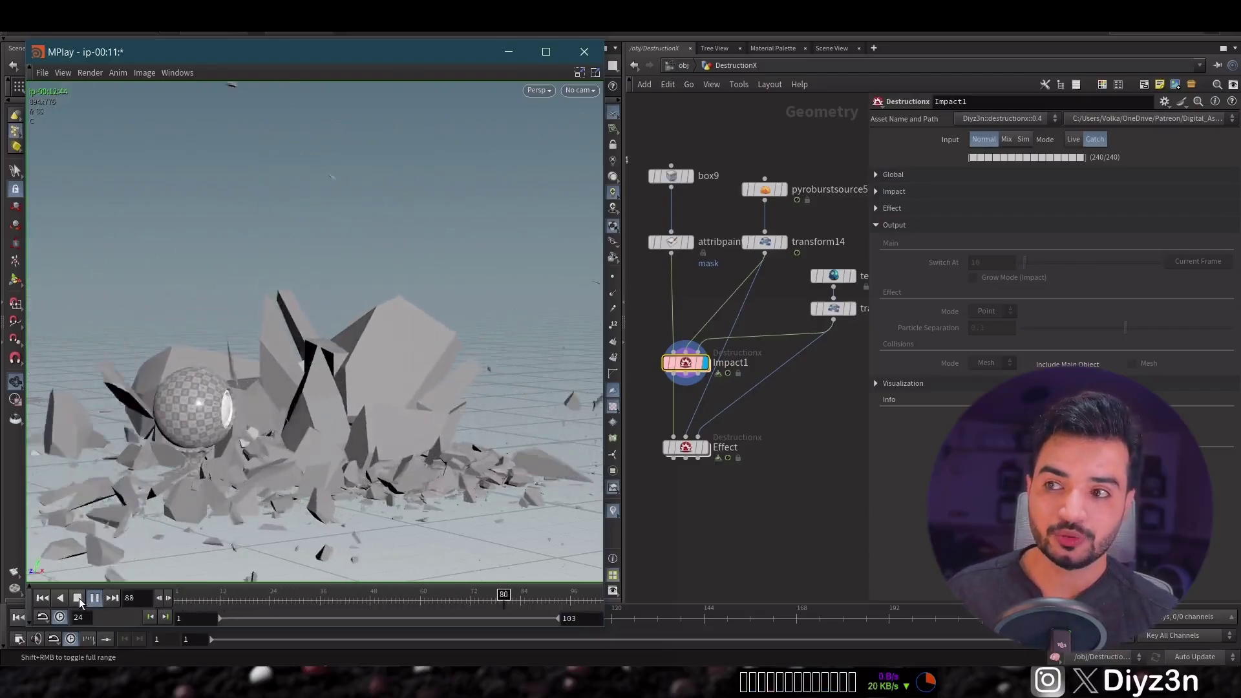
{"action": "left_click", "coordinate": [3, 595]}
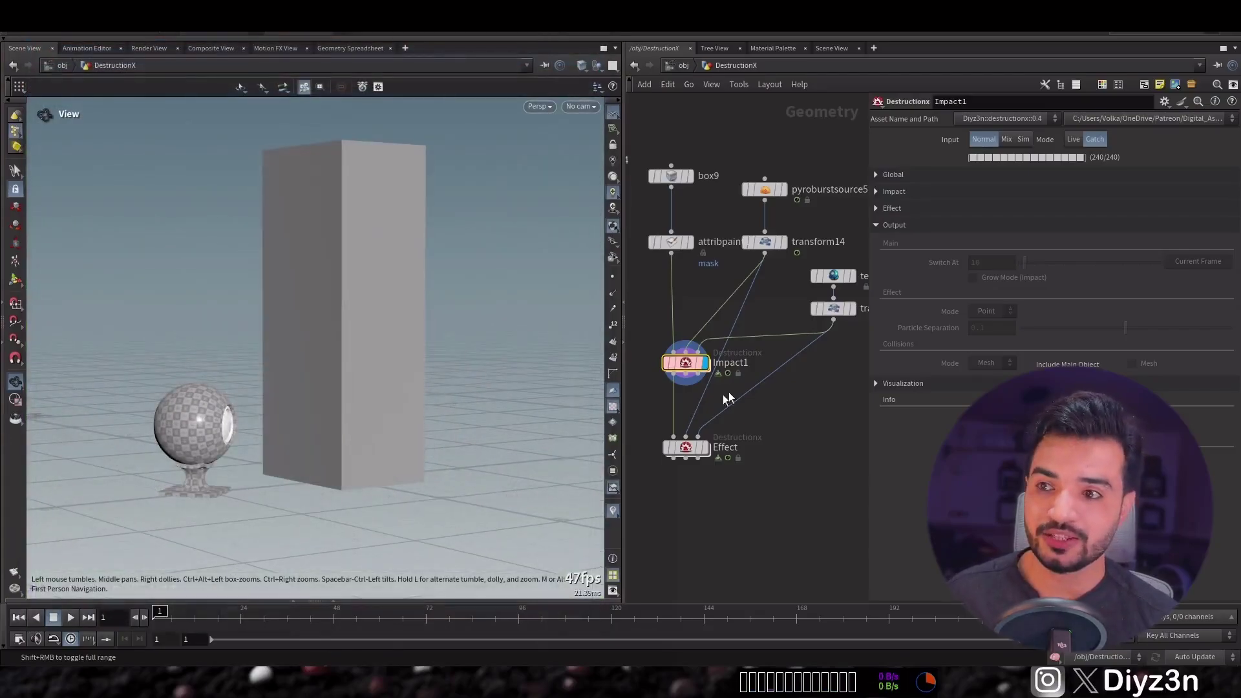
{"action": "left_click", "coordinate": [706, 447]}
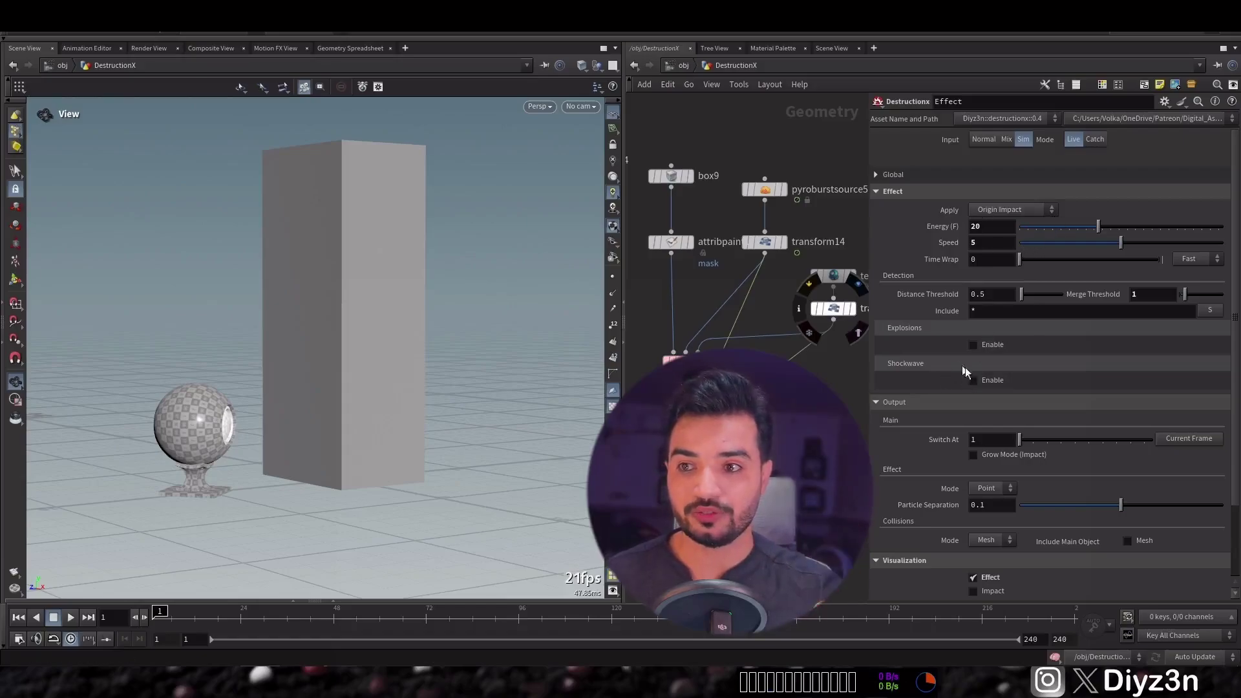
Step: Collapse the output and visualization settings and play the tower simulation to frame 18
{"action": "left_click", "coordinate": [964, 408]}
{"action": "left_click", "coordinate": [960, 417]}
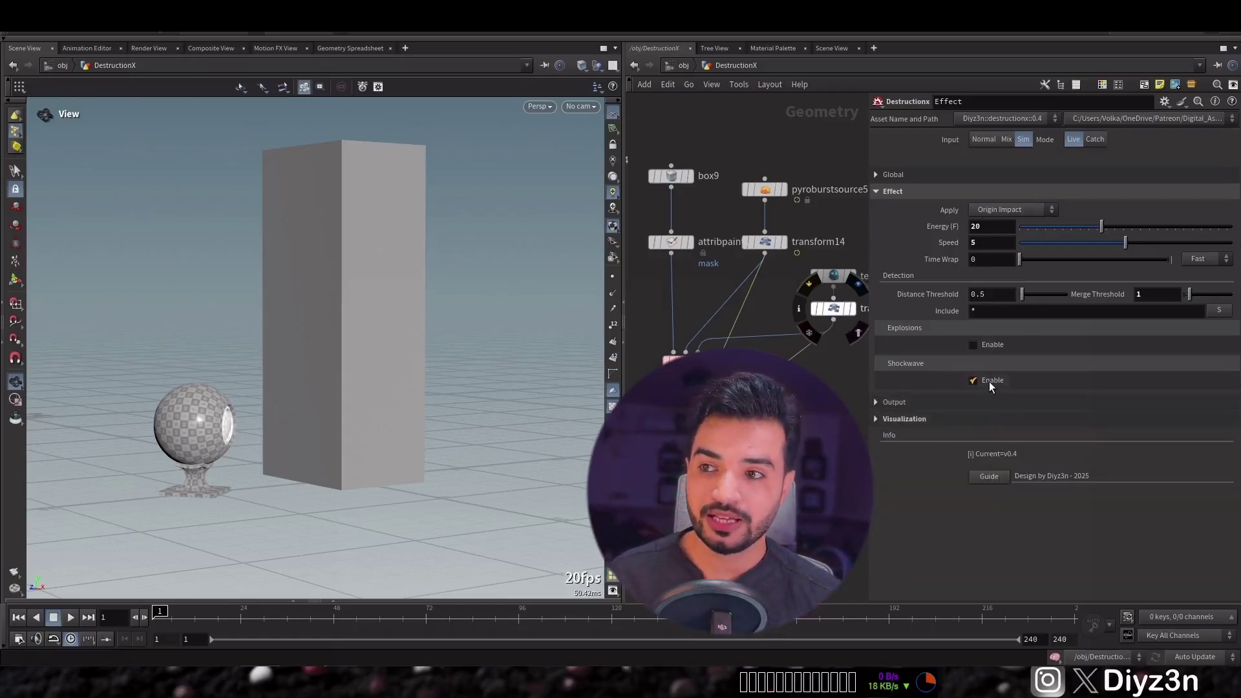
{"action": "left_click", "coordinate": [70, 618]}
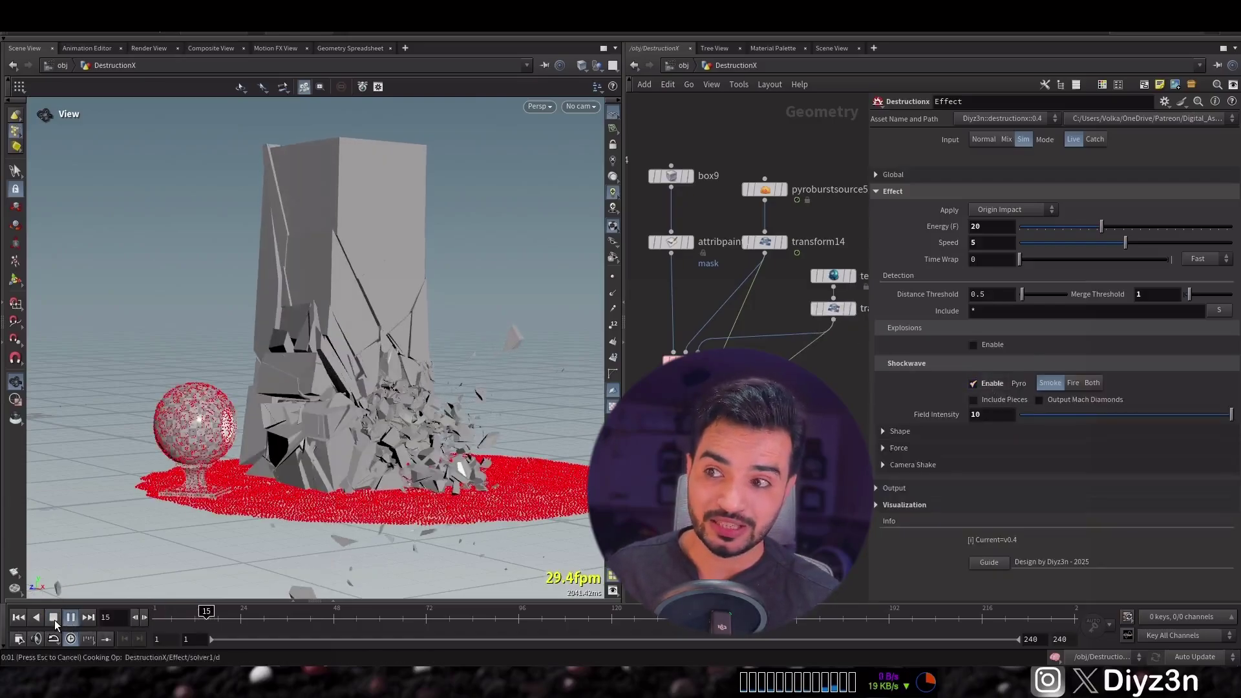
{"action": "left_click", "coordinate": [70, 618]}
Step: Try shockwave Range (A) and Body Noise, reset both to defaults, then enable Output Mach Diamonds
{"action": "left_click", "coordinate": [996, 431]}
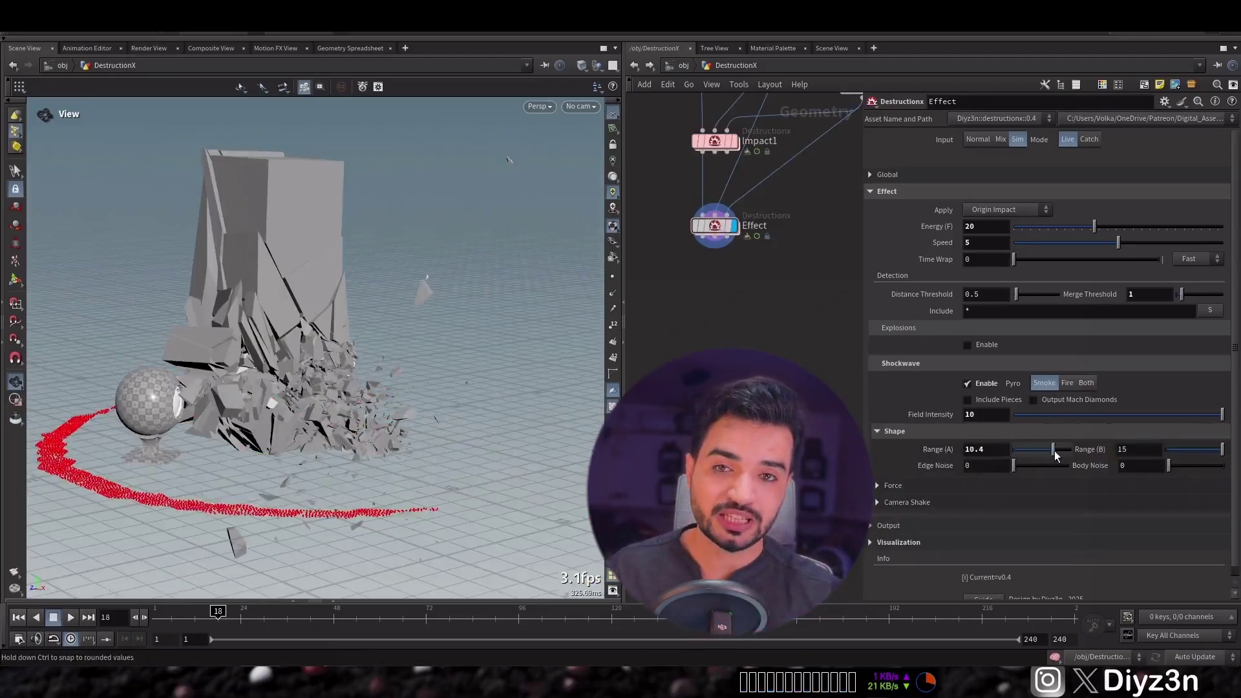
{"action": "left_click_drag", "start_coordinate": [1032, 450], "coordinate": [1041, 453]}
{"action": "left_click_drag", "start_coordinate": [323, 426], "coordinate": [336, 388]}
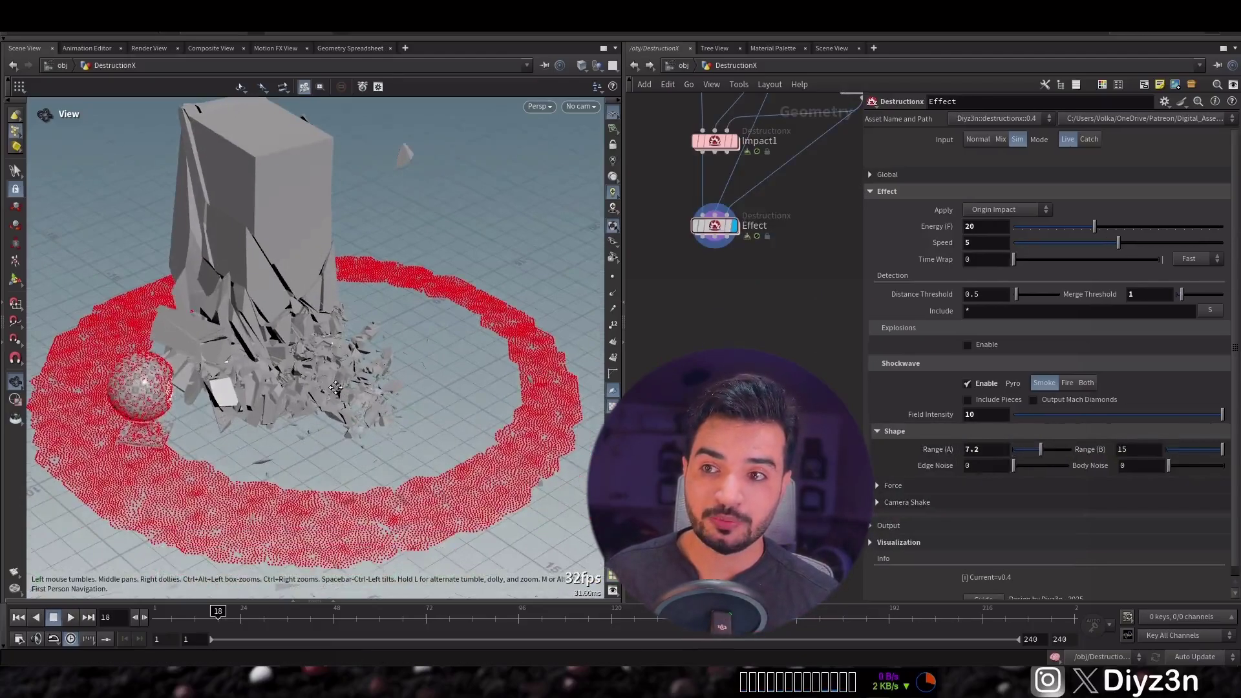
{"action": "left_click_drag", "start_coordinate": [1168, 465], "coordinate": [1210, 466]}
{"action": "middle_click", "coordinate": [1137, 466], "text": "ctrl"}
{"action": "middle_click", "coordinate": [986, 449], "text": "ctrl"}
{"action": "left_click_drag", "start_coordinate": [310, 388], "coordinate": [326, 448]}
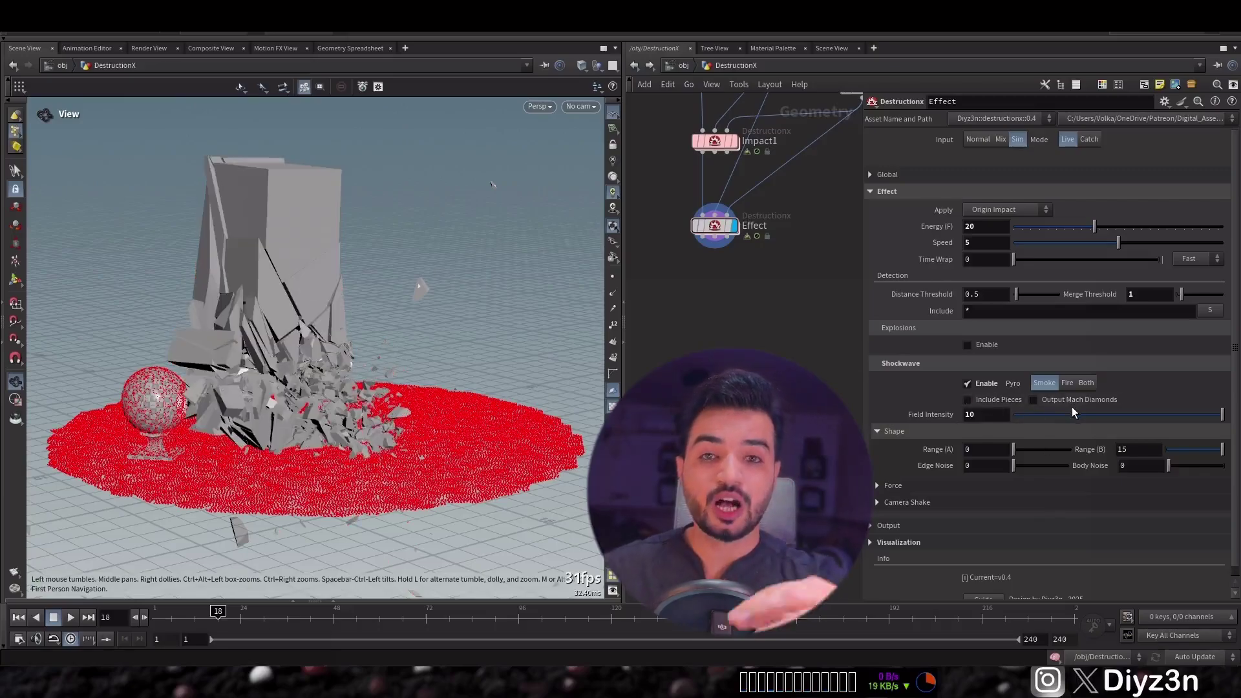
{"action": "left_click", "coordinate": [1033, 400]}
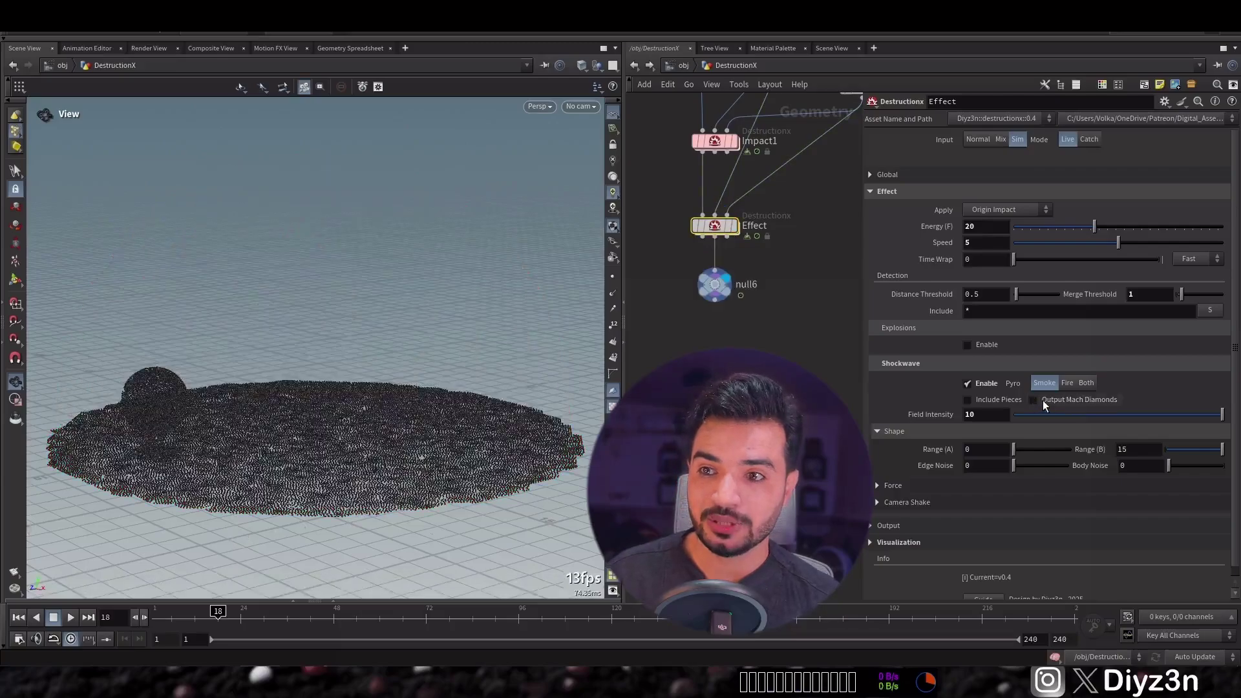
Step: Inspect null6's mach diamonds info, disable Output Mach Diamonds, and expand the shockwave Force folder
{"action": "middle_click", "coordinate": [690, 310]}
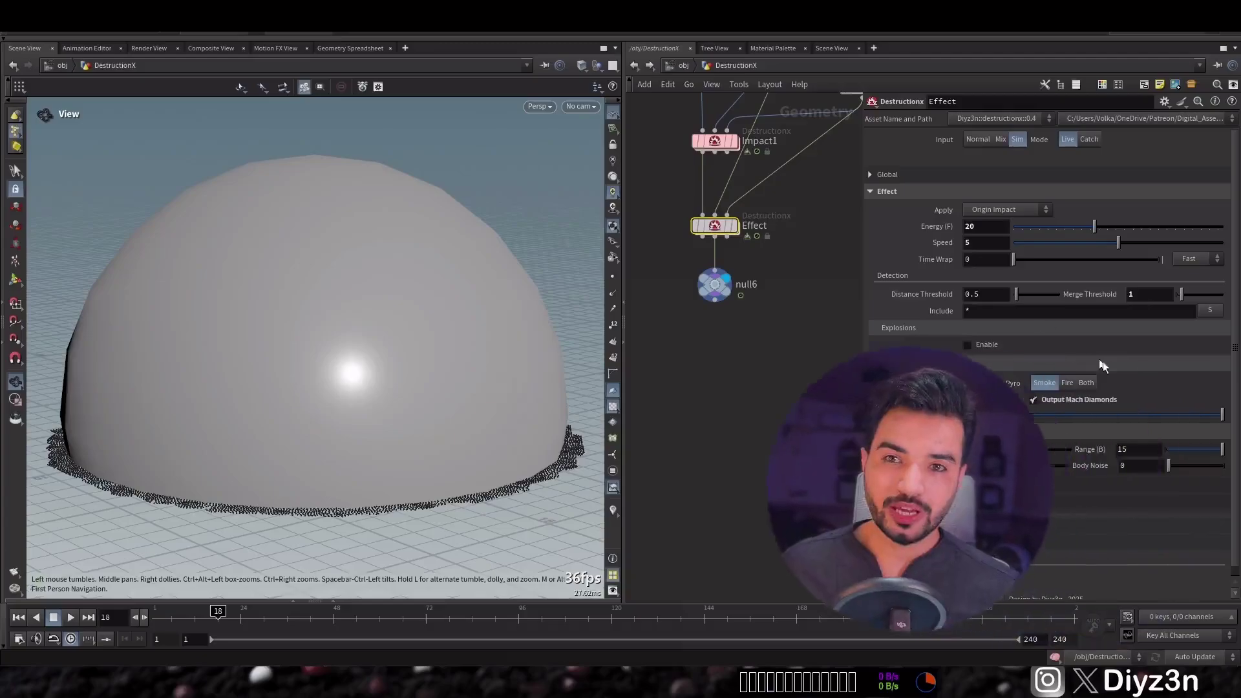
{"action": "left_click", "coordinate": [1071, 398]}
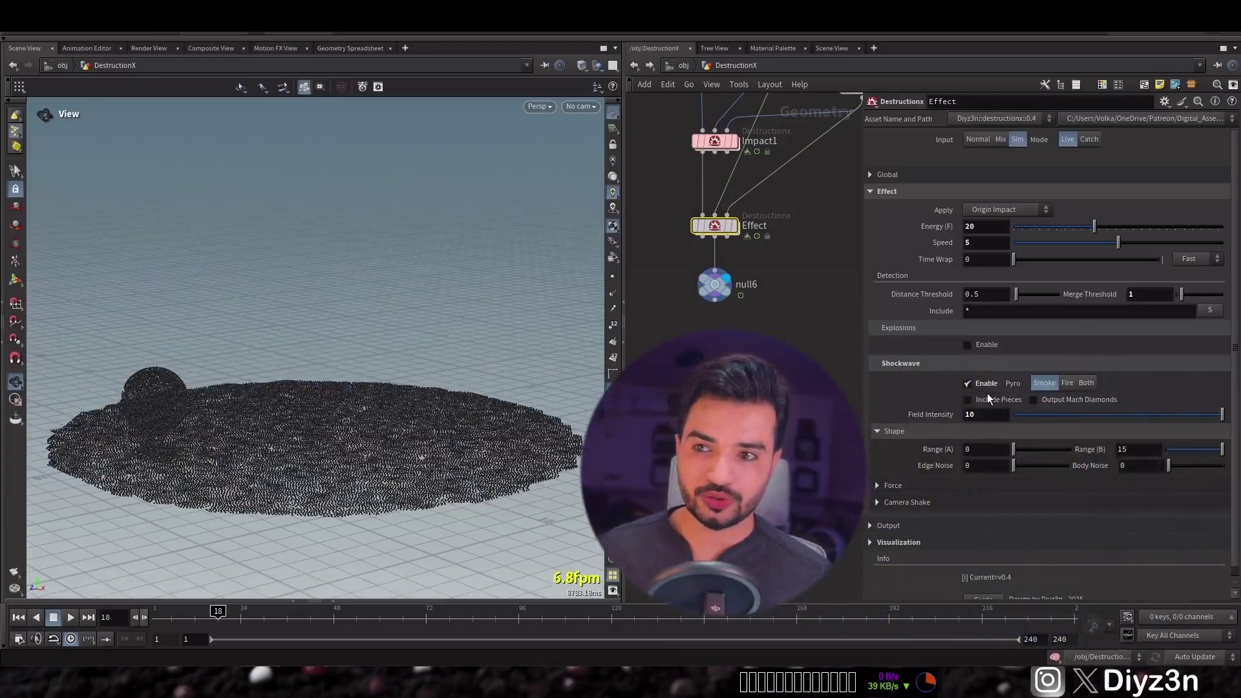
{"action": "left_click", "coordinate": [937, 431]}
{"action": "left_click", "coordinate": [922, 448]}
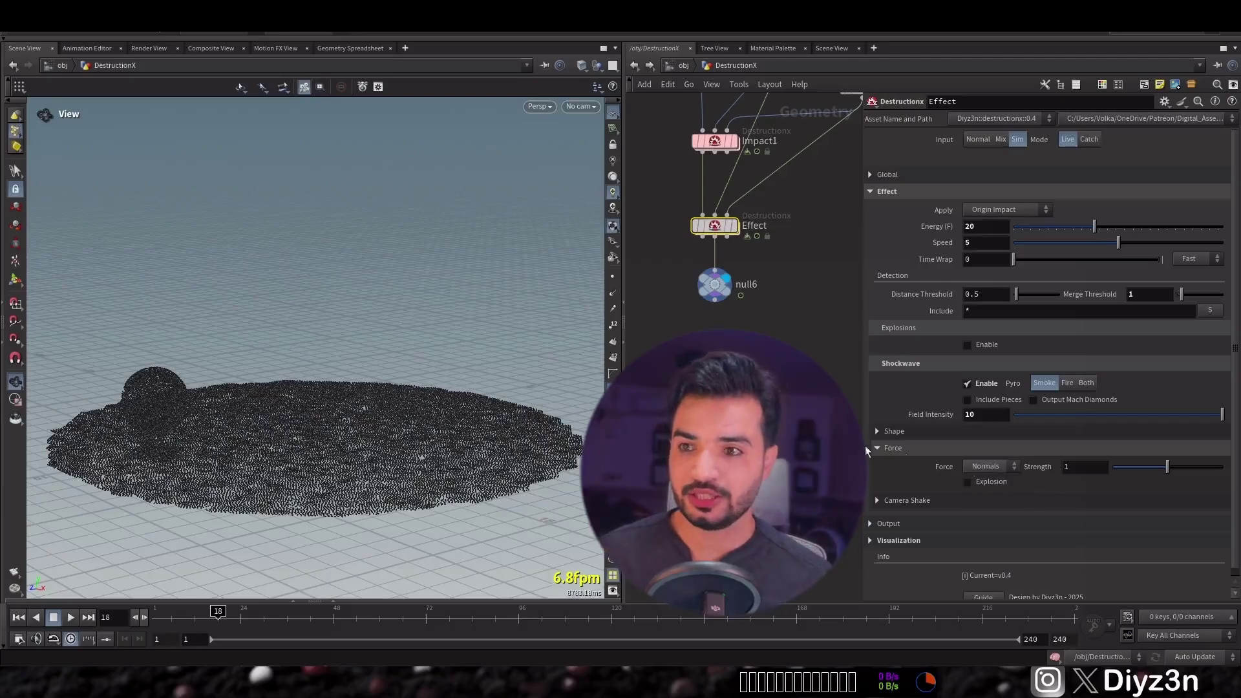
{"action": "left_click_drag", "start_coordinate": [188, 452], "coordinate": [368, 423]}
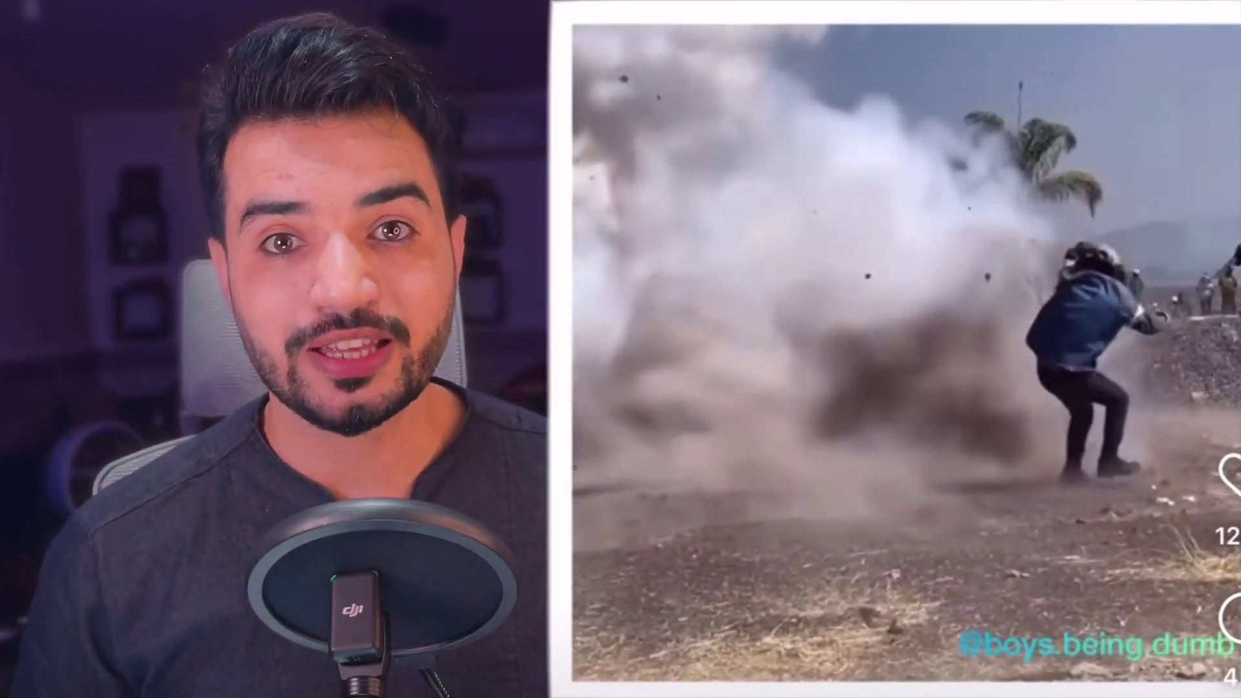
Step: Open the shockwave's force type list and view the tower from above
{"action": "left_click", "coordinate": [989, 467]}
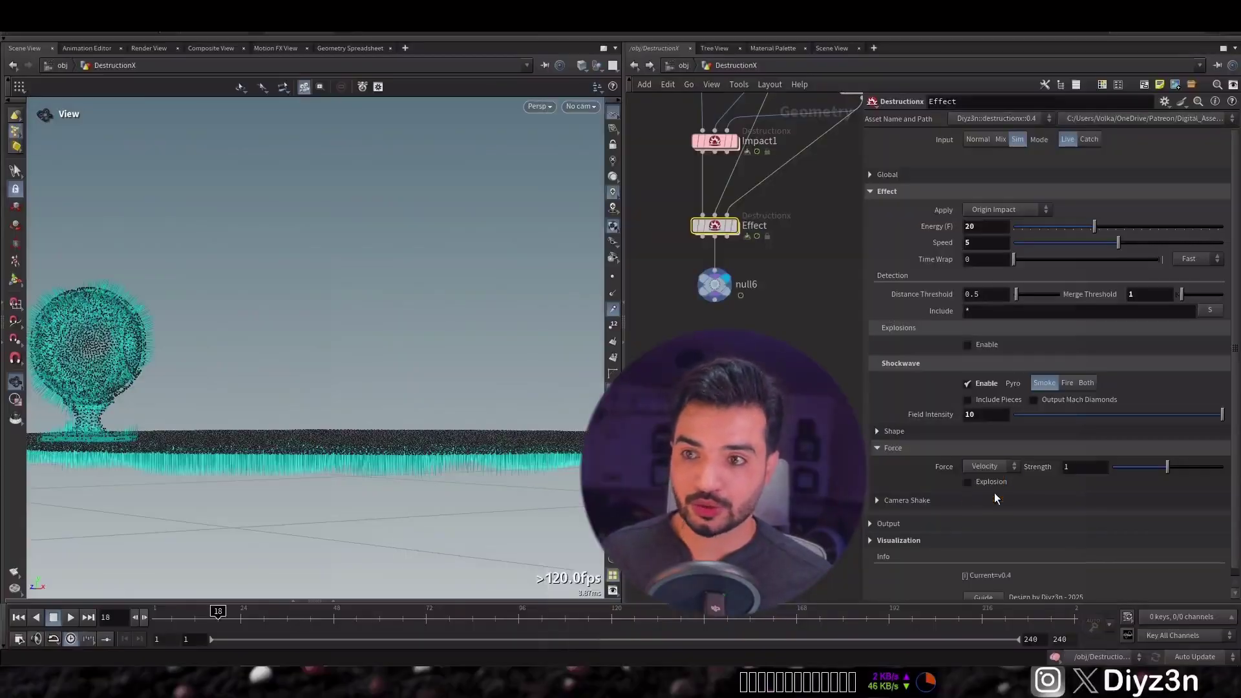
{"action": "left_click_drag", "start_coordinate": [424, 429], "coordinate": [471, 380]}
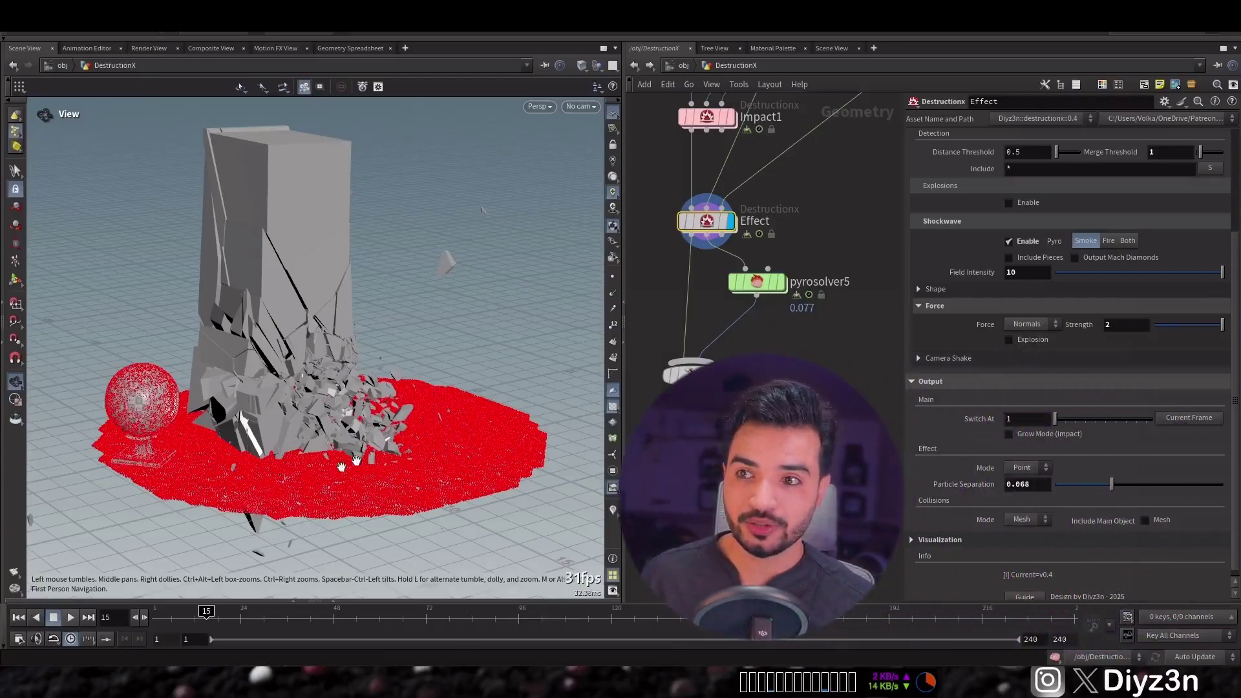
Step: Add an explosion to the shockwave force and create camera cam3 from the current view
{"action": "left_click", "coordinate": [1032, 340]}
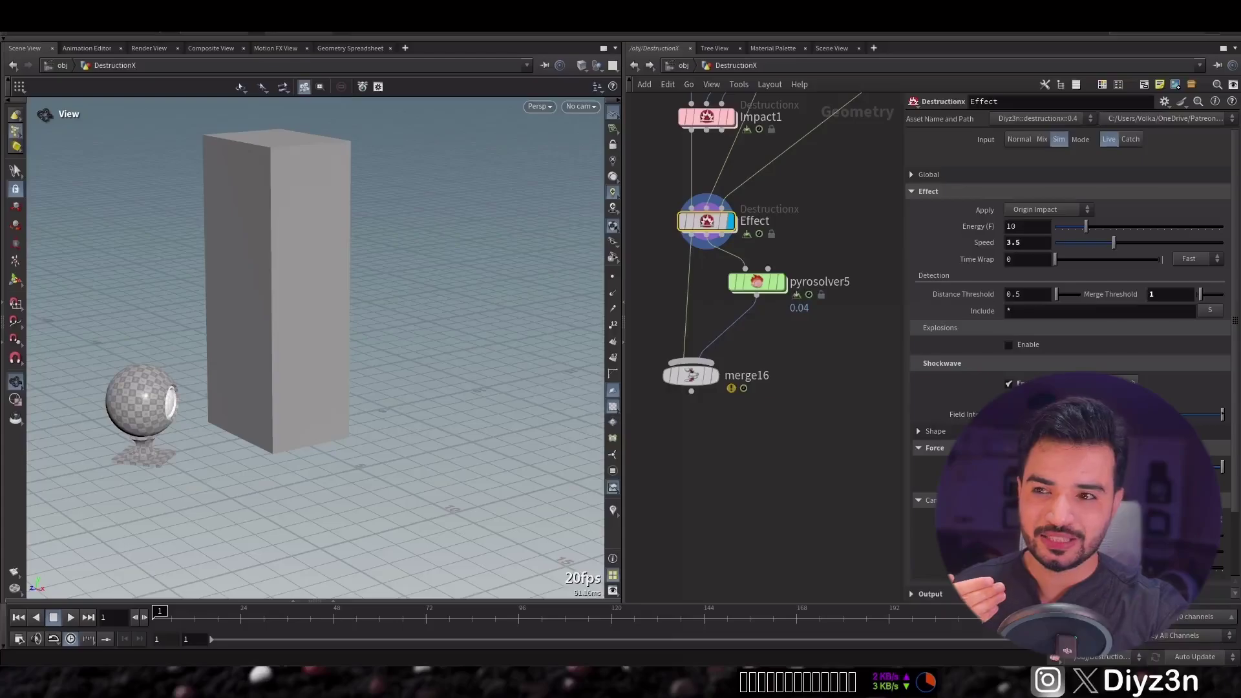
{"action": "left_click", "coordinate": [580, 107]}
{"action": "left_click", "coordinate": [585, 146]}
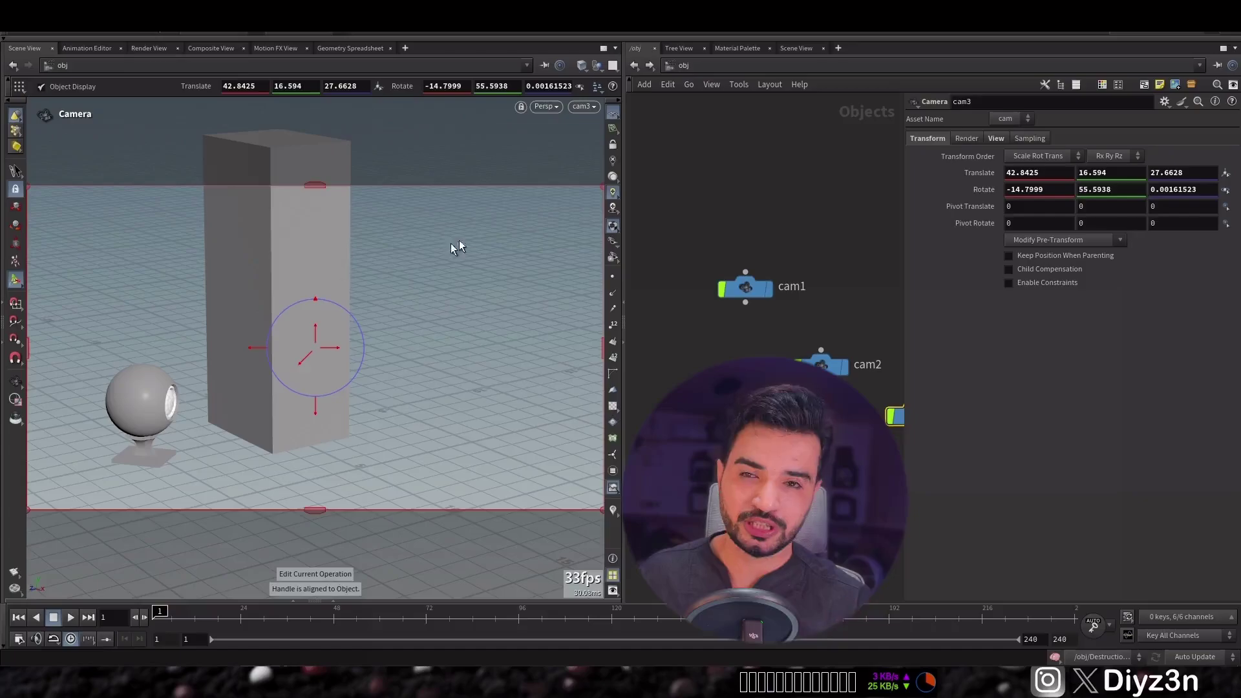
Step: Back in the DestructionX network, set the Effect's camera shake camera to /obj/cam3
{"action": "left_click", "coordinate": [636, 65]}
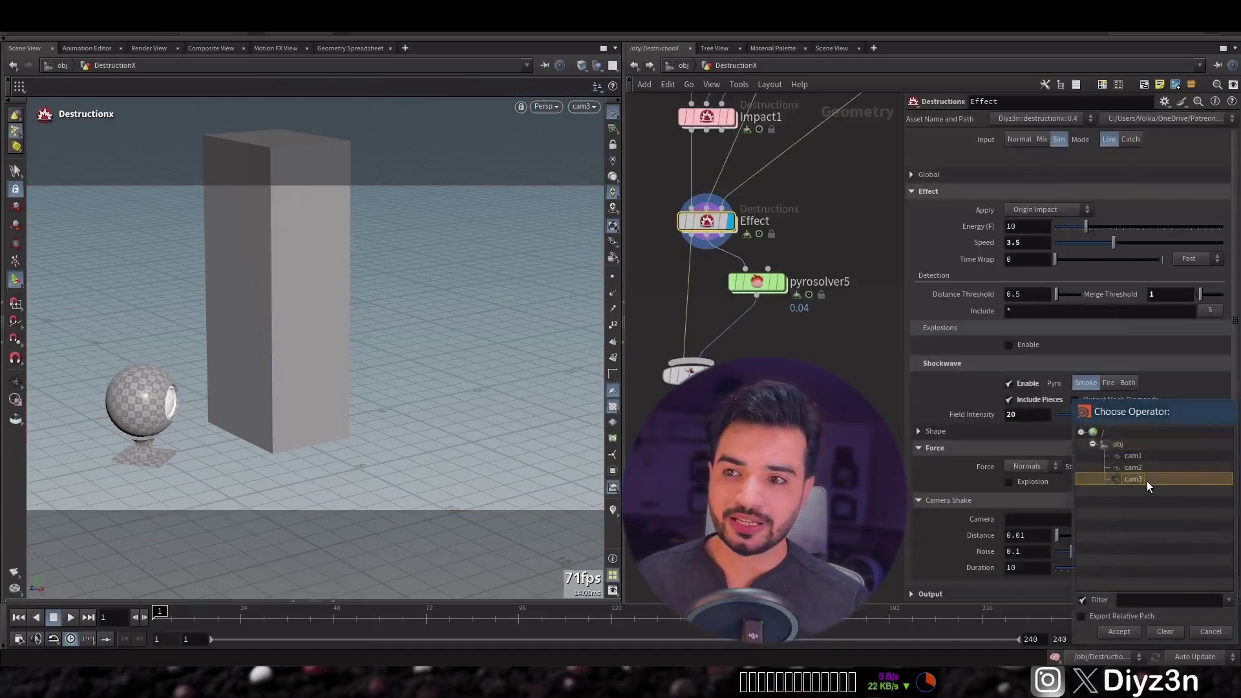
{"action": "double_click", "coordinate": [1147, 481]}
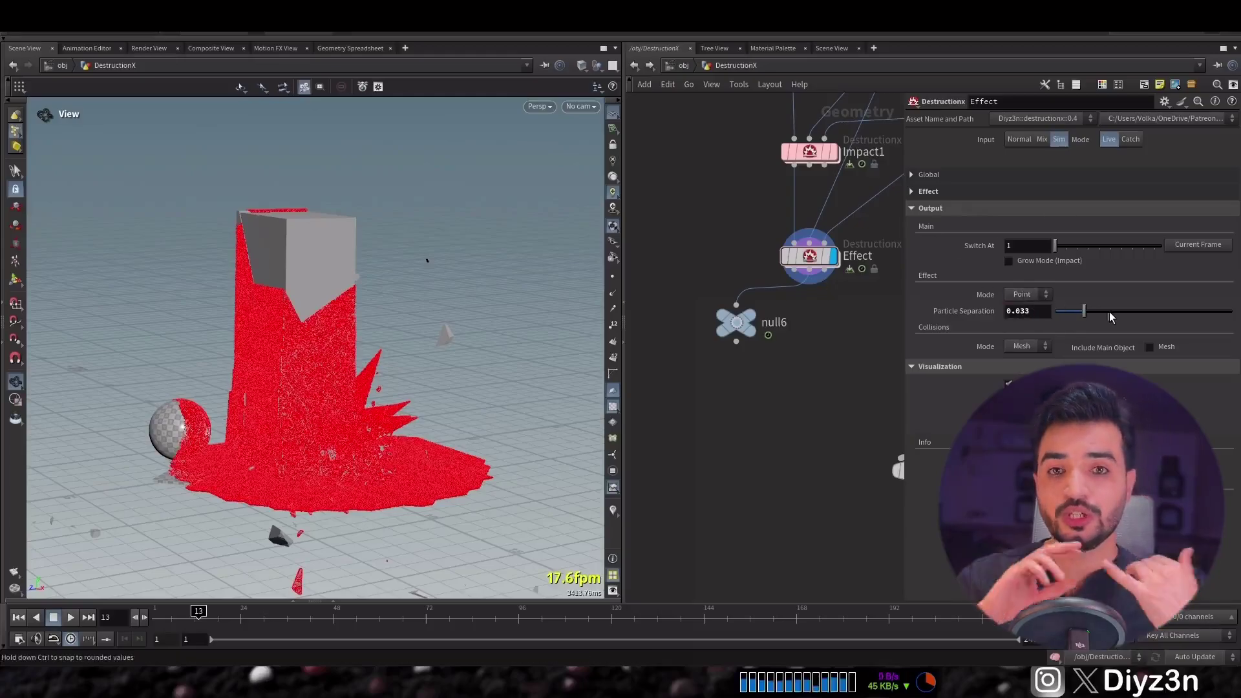
Step: Display null6, set particle separation to 0.044, and inspect null6's volume attributes
{"action": "left_click_drag", "start_coordinate": [1110, 317], "coordinate": [1121, 315]}
{"action": "left_click", "coordinate": [736, 320]}
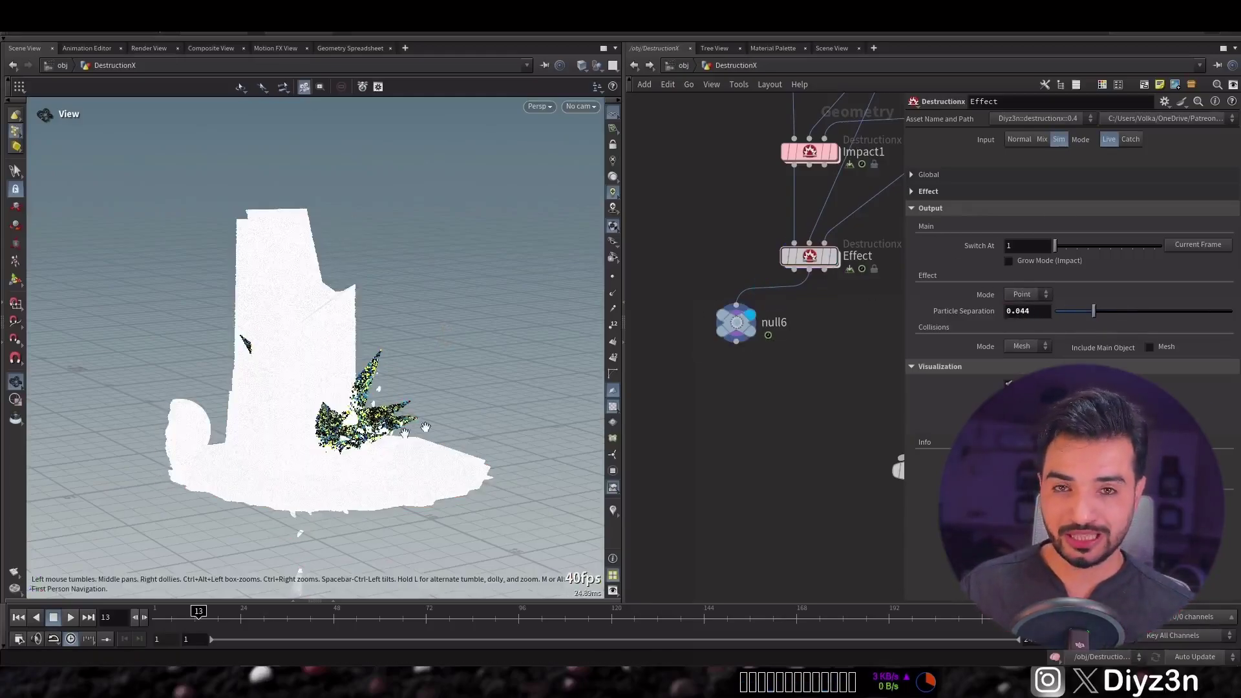
{"action": "left_click", "coordinate": [1026, 311]}
{"action": "type", "text": "0.044"}
{"action": "key", "text": "Return"}
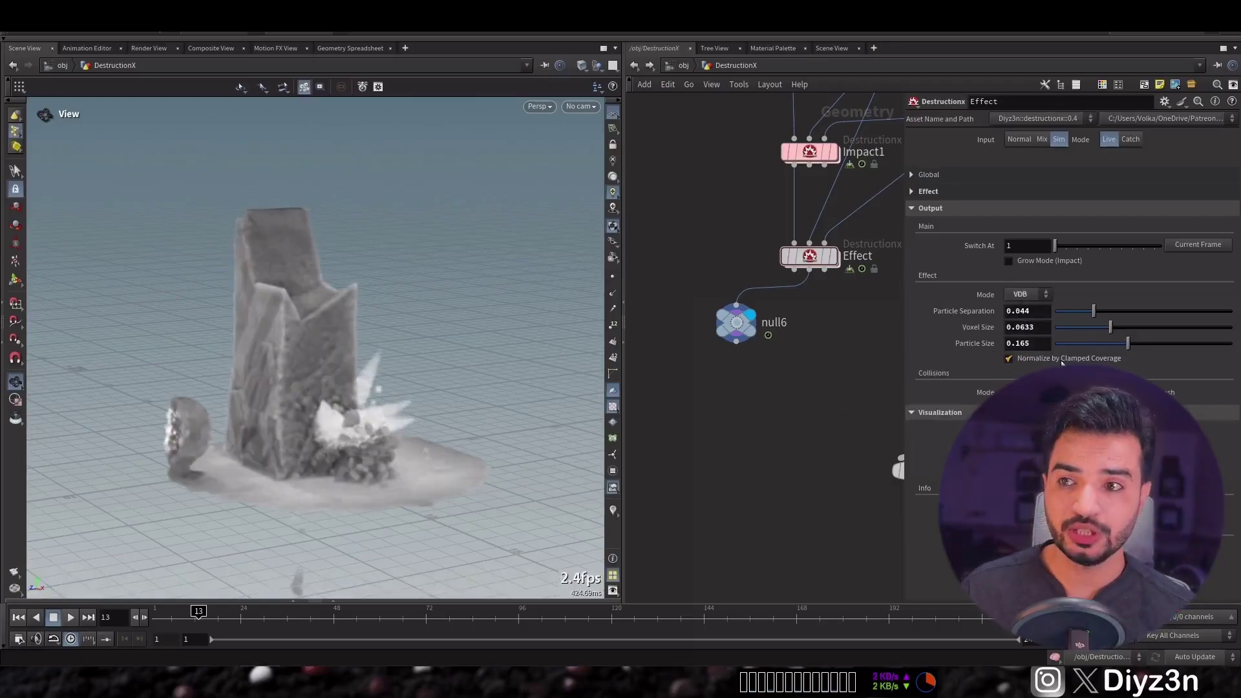
{"action": "middle_click", "coordinate": [737, 322]}
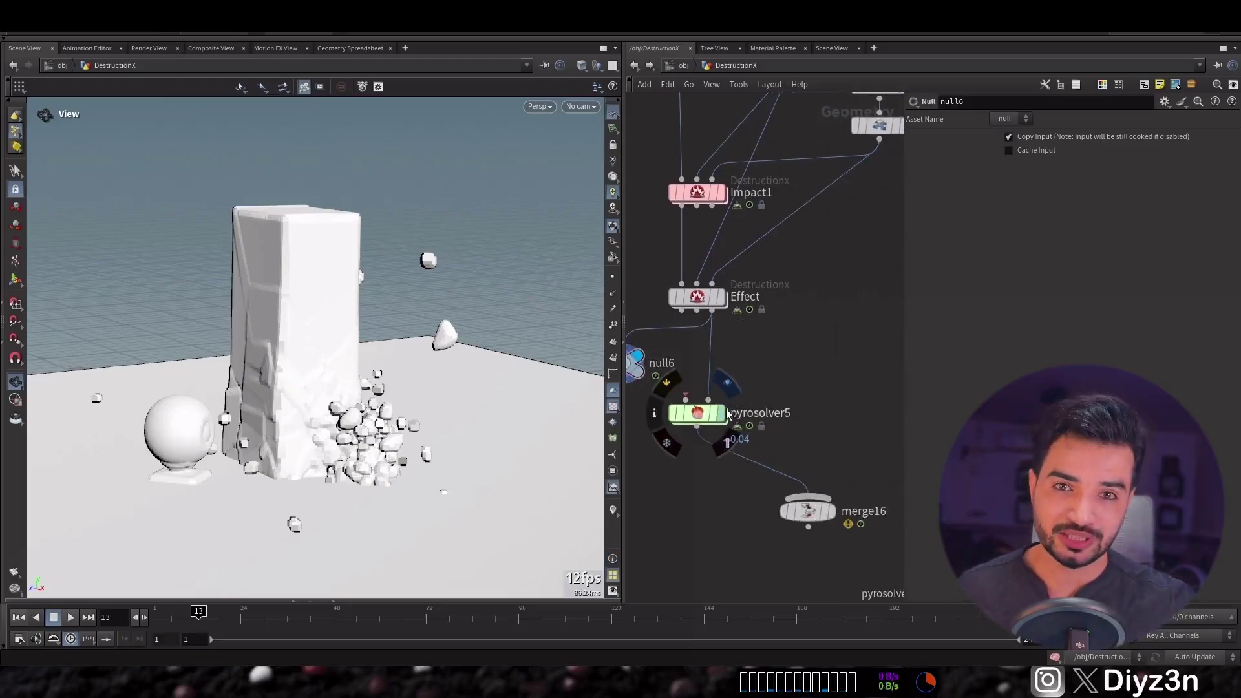
Step: Switch pyrosolver5's Collision settings to a different Collision Type
{"action": "left_click", "coordinate": [723, 412]}
{"action": "scroll", "coordinate": [1150, 162], "scroll_direction": "up", "scroll_amount": 3}
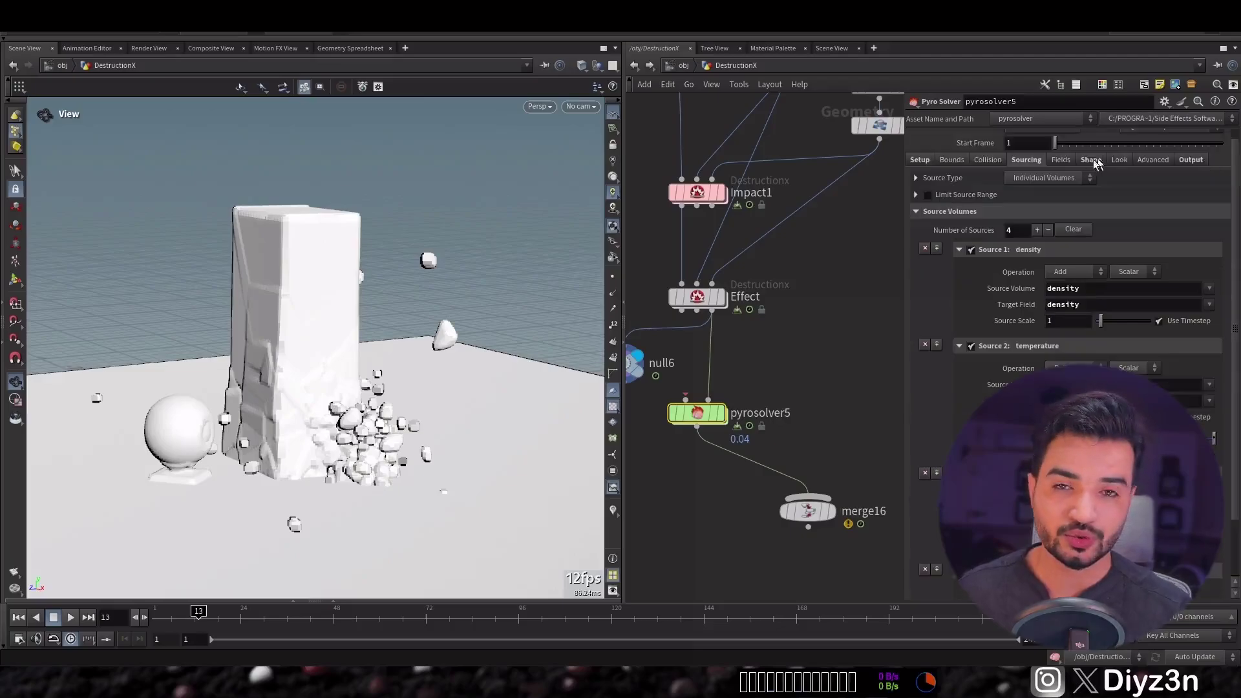
{"action": "left_click", "coordinate": [995, 161]}
{"action": "left_click", "coordinate": [1045, 255]}
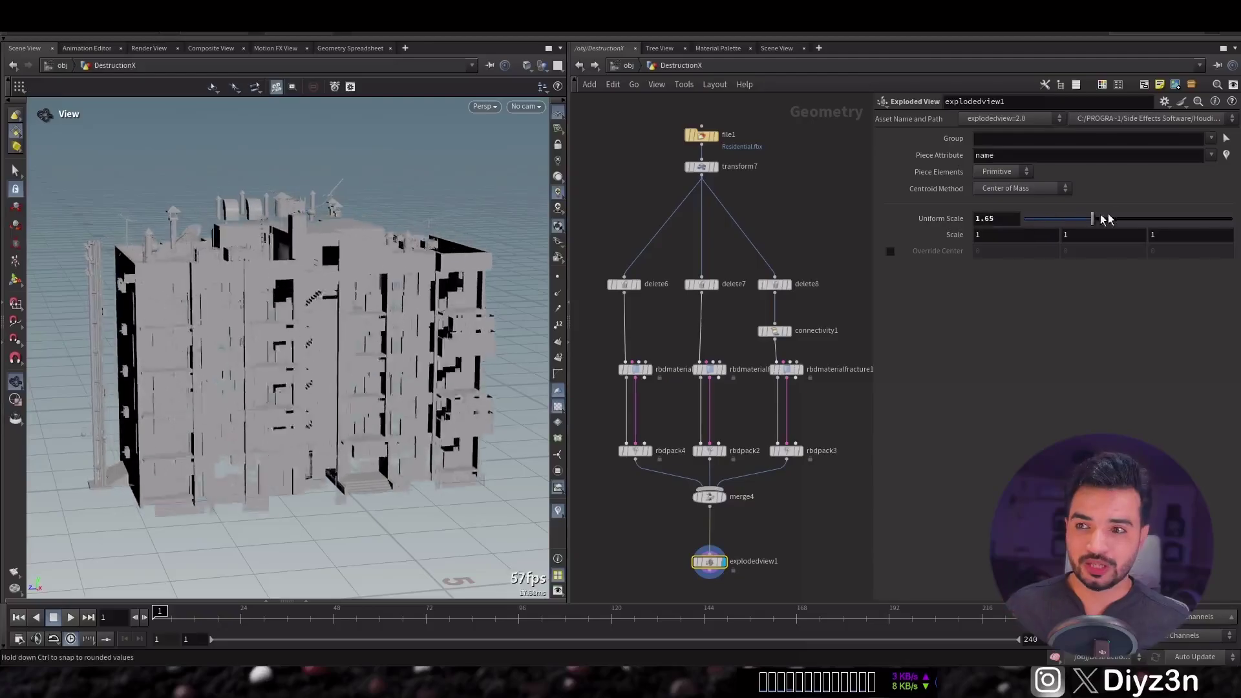
Step: Spread the building pieces apart and view delete6, delete7, delete8, the first fracture group and exploded building
{"action": "left_click_drag", "start_coordinate": [1106, 220], "coordinate": [795, 355]}
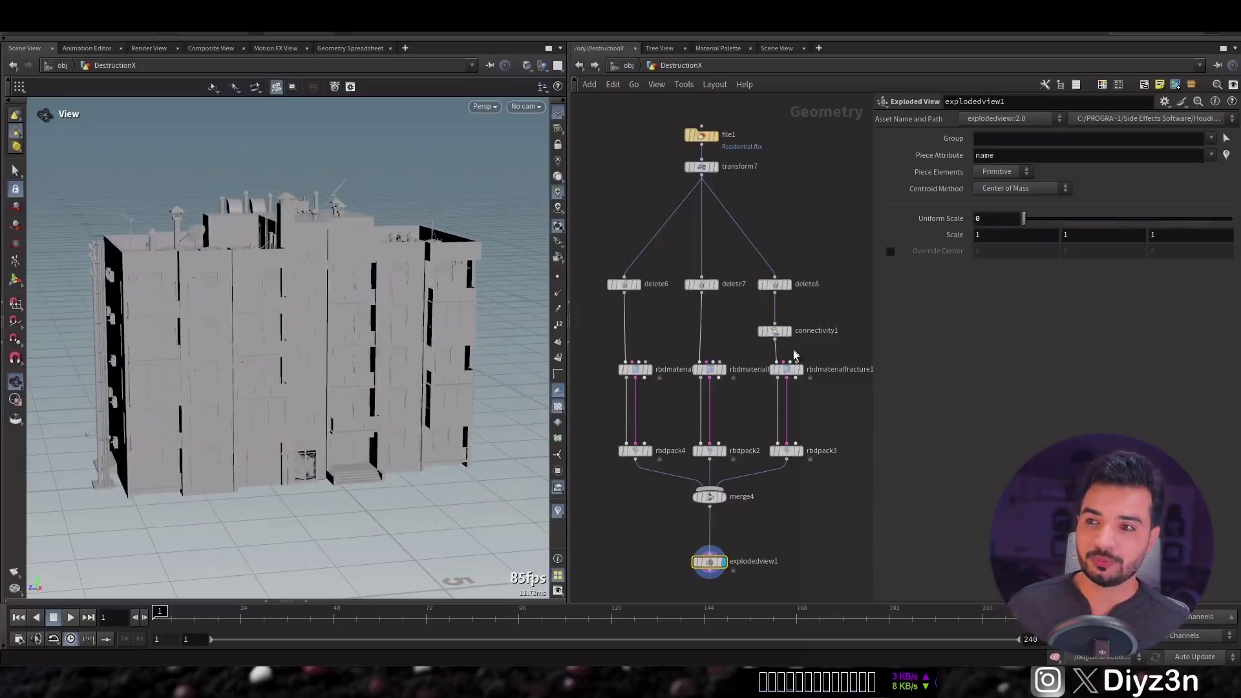
{"action": "left_click", "coordinate": [636, 284]}
{"action": "left_click", "coordinate": [714, 285]}
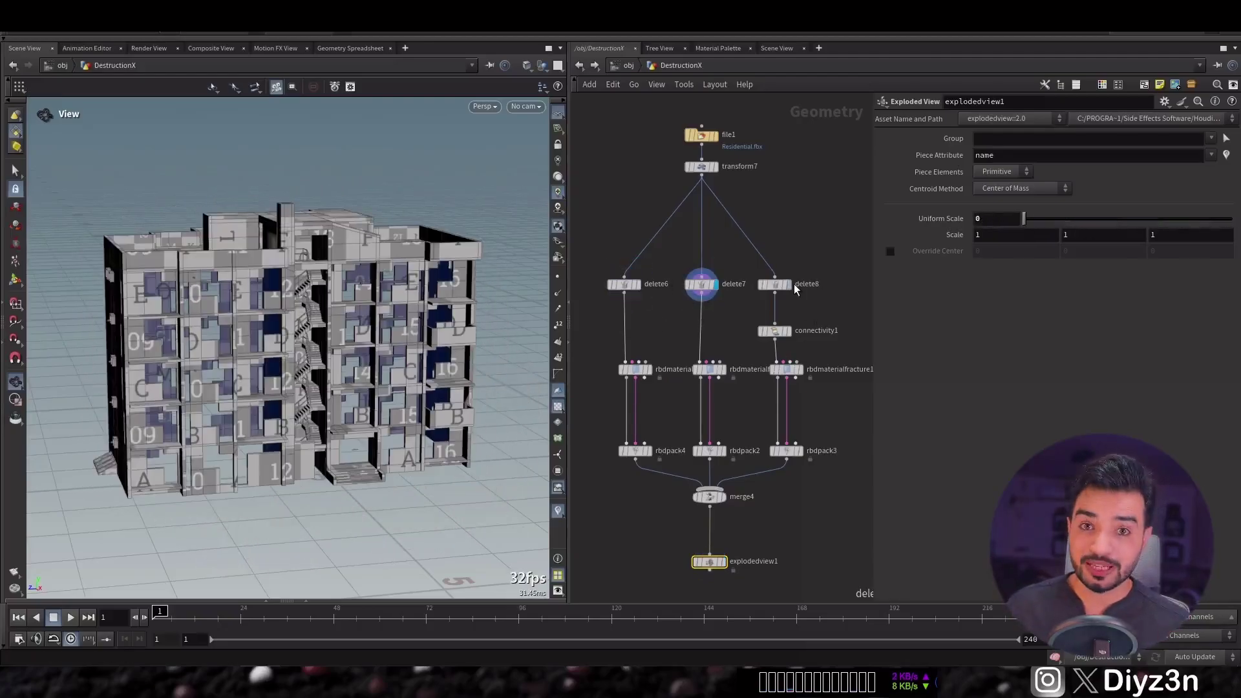
{"action": "left_click", "coordinate": [789, 285]}
{"action": "left_click", "coordinate": [650, 374]}
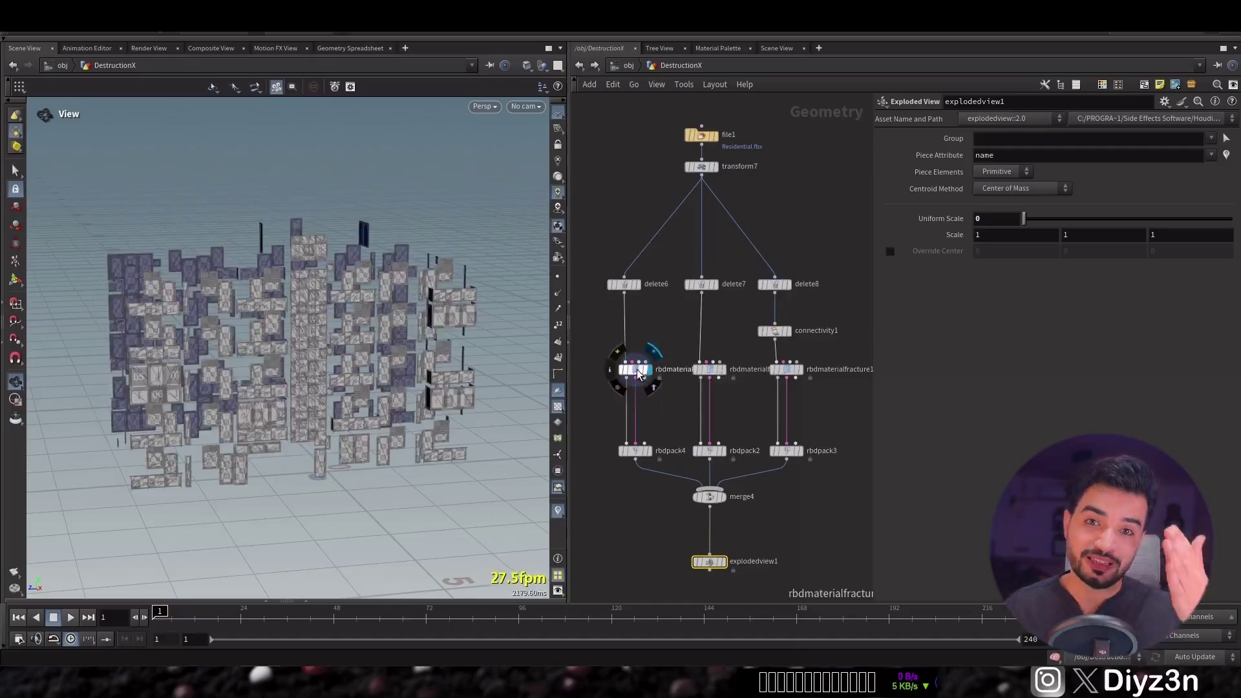
{"action": "scroll", "coordinate": [727, 341], "scroll_direction": "up", "scroll_amount": 2}
{"action": "scroll", "coordinate": [760, 442], "scroll_direction": "down", "scroll_amount": 3}
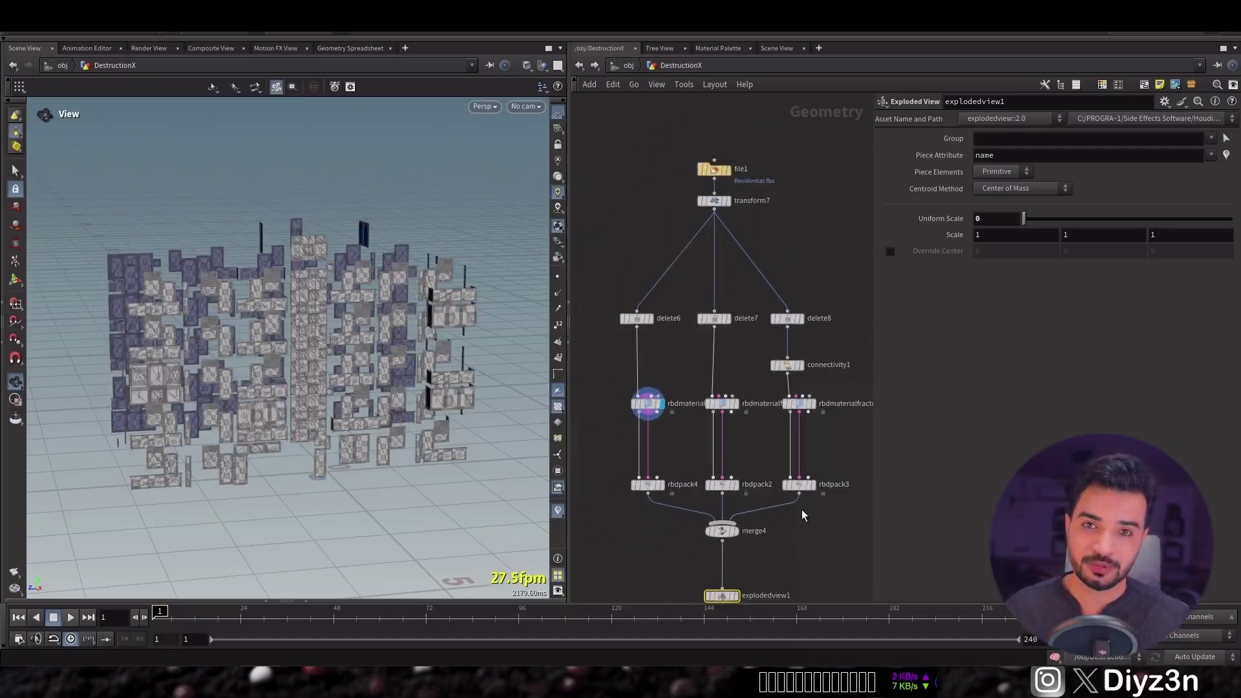
{"action": "left_click", "coordinate": [722, 561]}
Step: Review delete6, delete7, delete8 and the left fractured material group again
{"action": "left_click", "coordinate": [637, 285]}
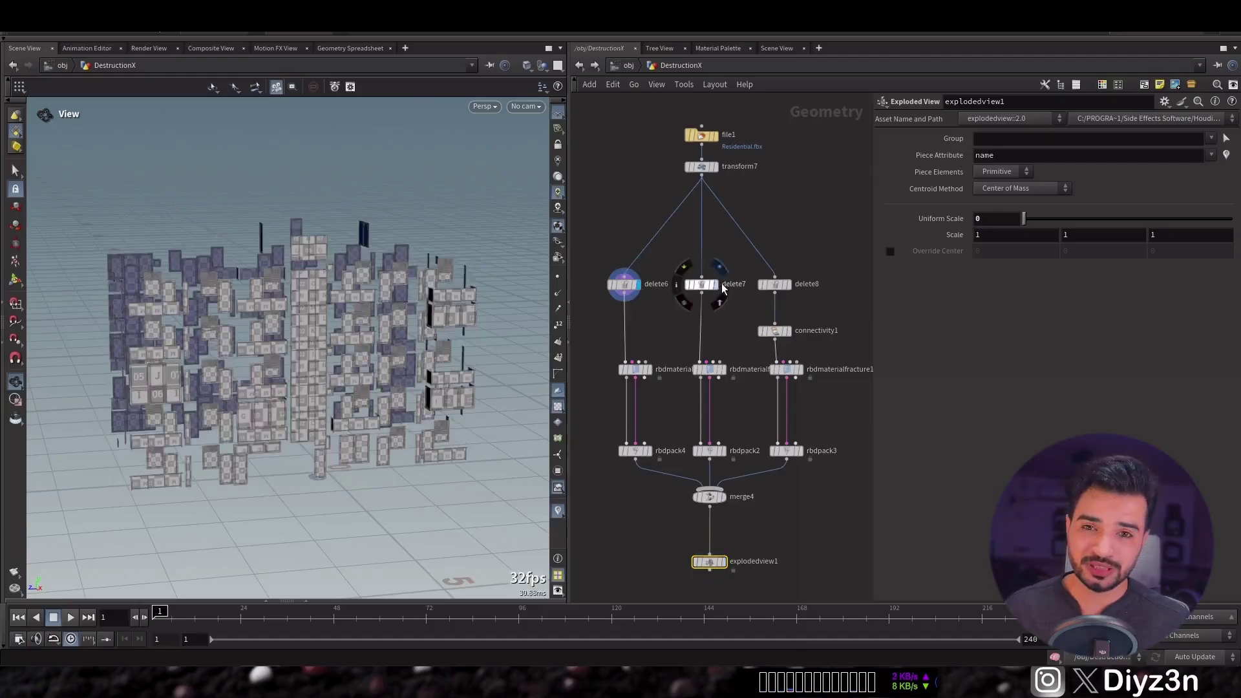
{"action": "left_click", "coordinate": [723, 287]}
{"action": "left_click", "coordinate": [792, 287]}
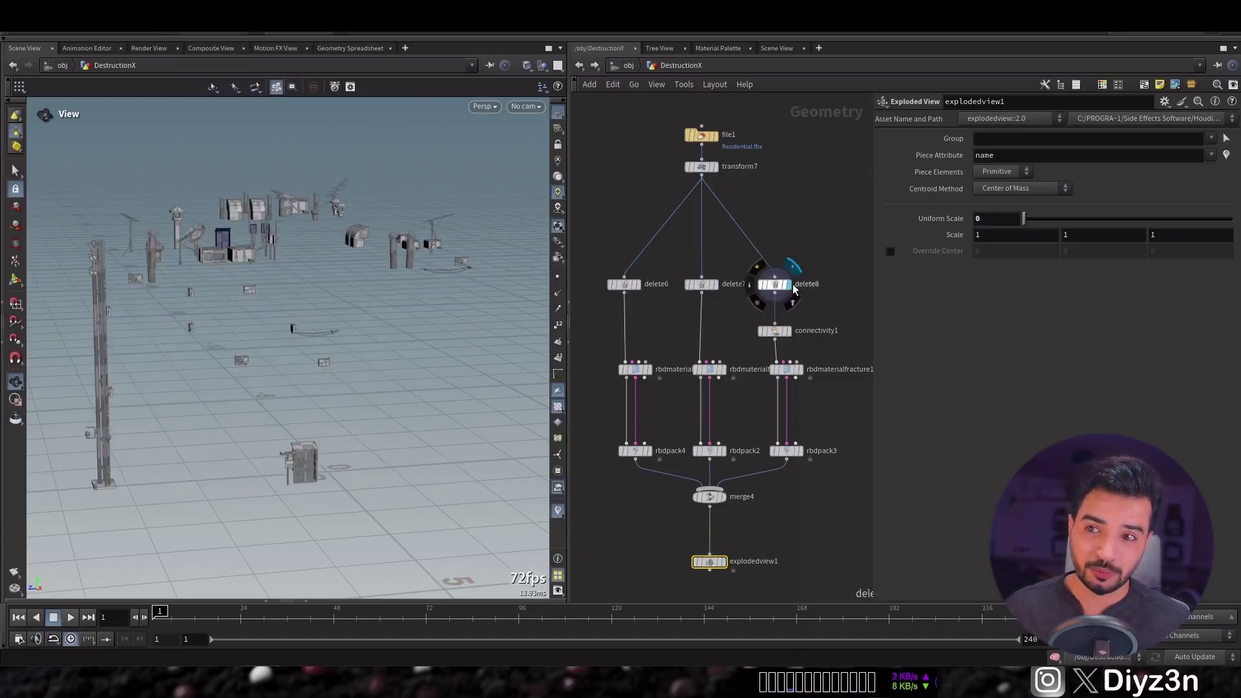
{"action": "left_click", "coordinate": [647, 373]}
{"action": "scroll", "coordinate": [703, 359], "scroll_direction": "up", "scroll_amount": 2}
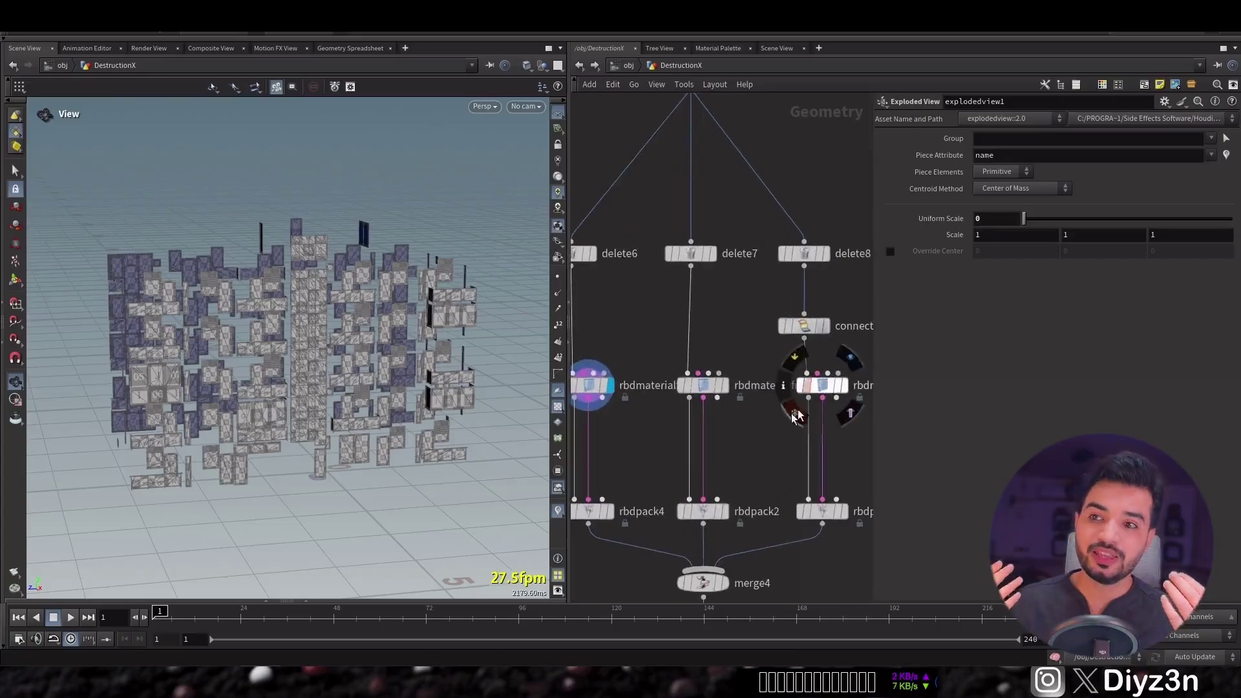
{"action": "scroll", "coordinate": [797, 416], "scroll_direction": "down", "scroll_amount": 3}
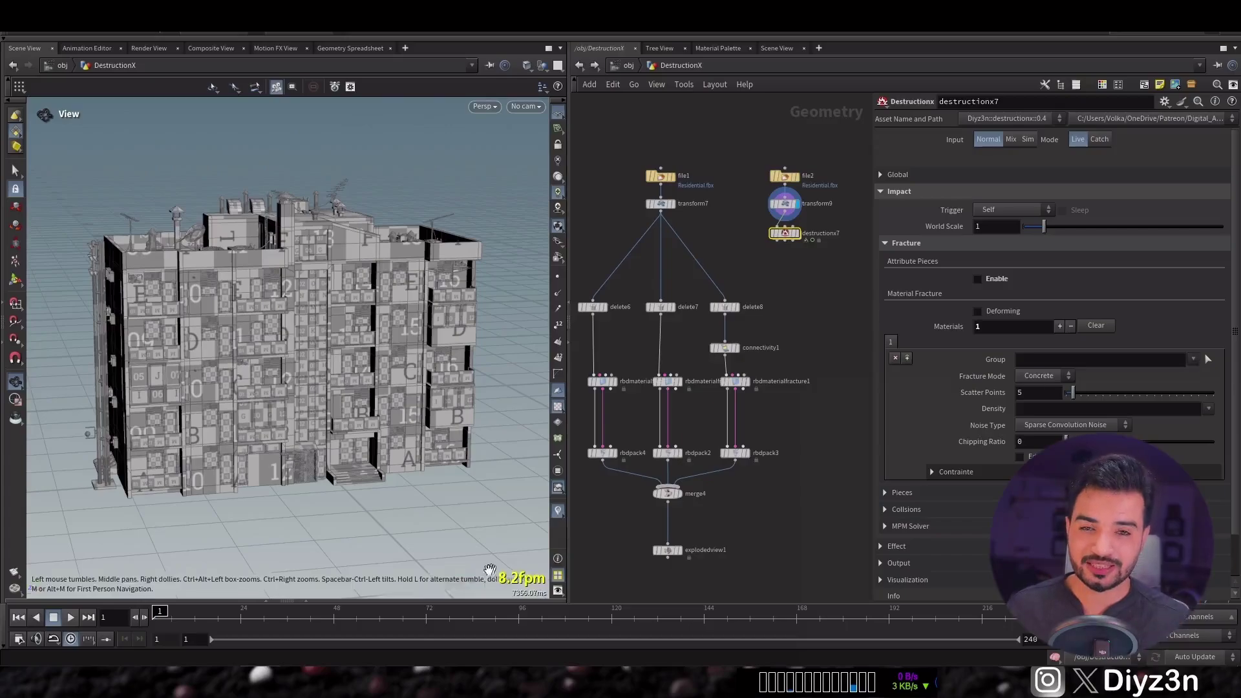
Step: Add a second fracture material and set its Fracture Mode to Flat for the glass
{"action": "left_click", "coordinate": [1059, 326]}
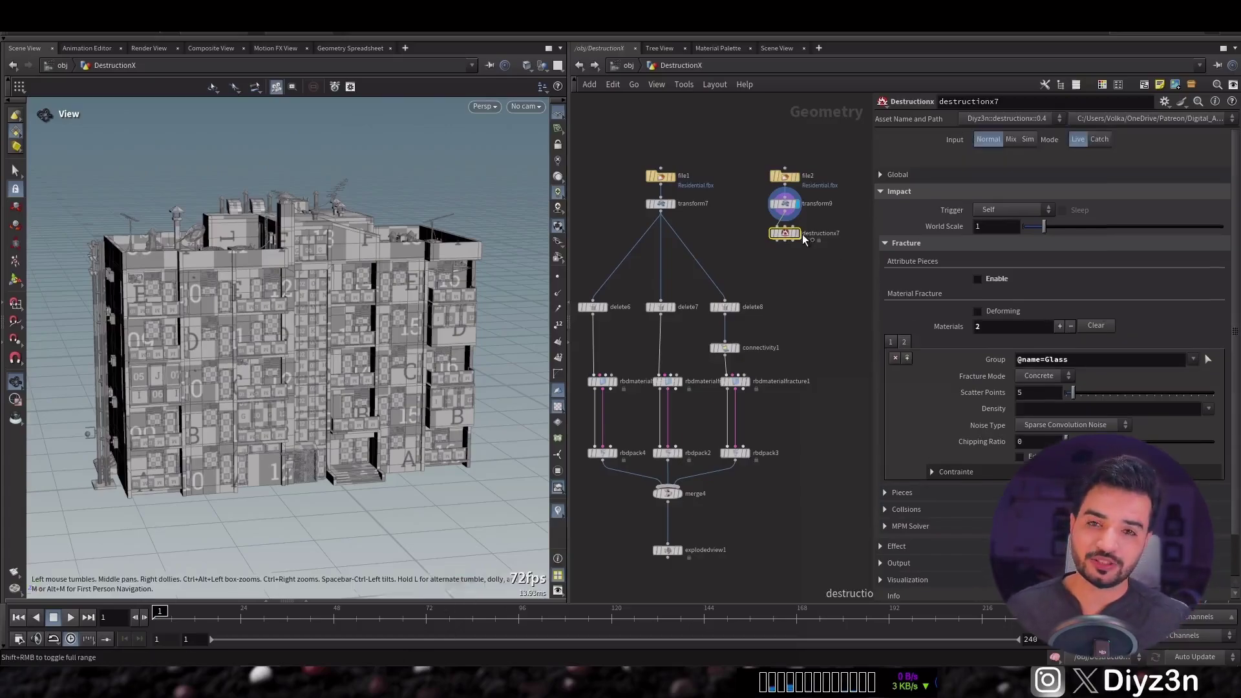
{"action": "left_click", "coordinate": [1042, 375]}
{"action": "left_click", "coordinate": [1042, 424]}
{"action": "left_click", "coordinate": [903, 345]}
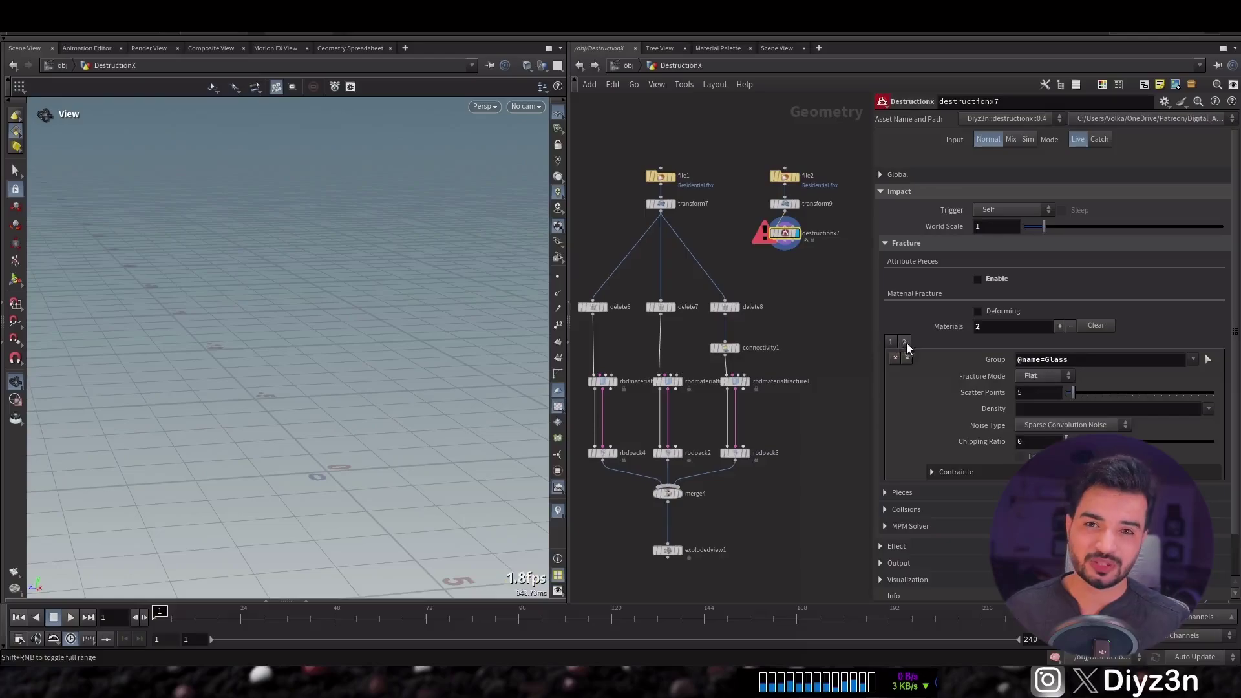
Step: Keep material 1 on Concrete fracture, then scrub through the crag character's animation
{"action": "left_click", "coordinate": [891, 342]}
{"action": "left_click", "coordinate": [1039, 375]}
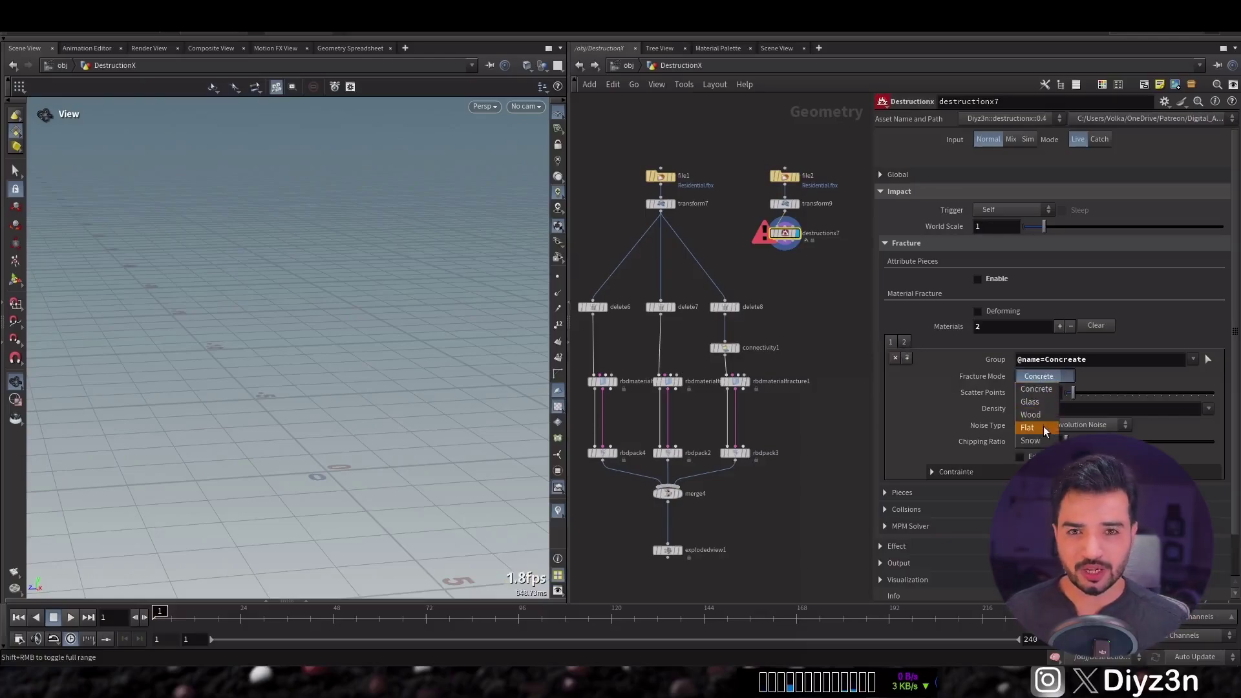
{"action": "left_click", "coordinate": [890, 341]}
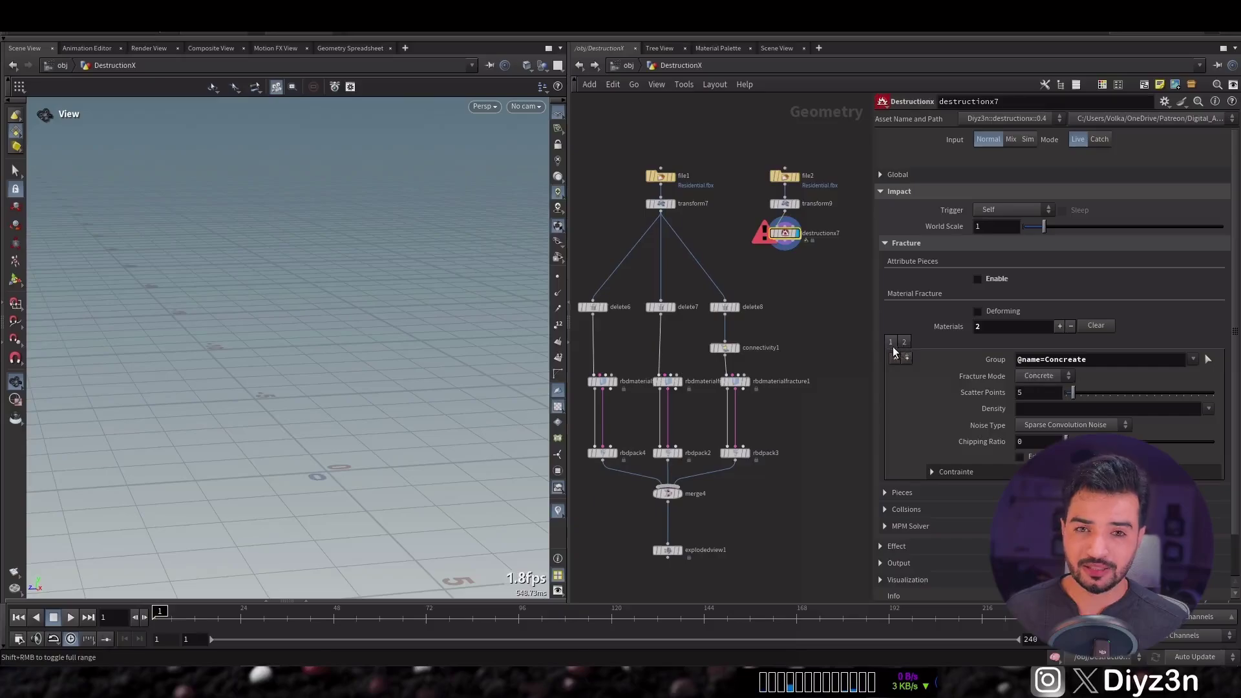
{"action": "left_click", "coordinate": [1039, 376]}
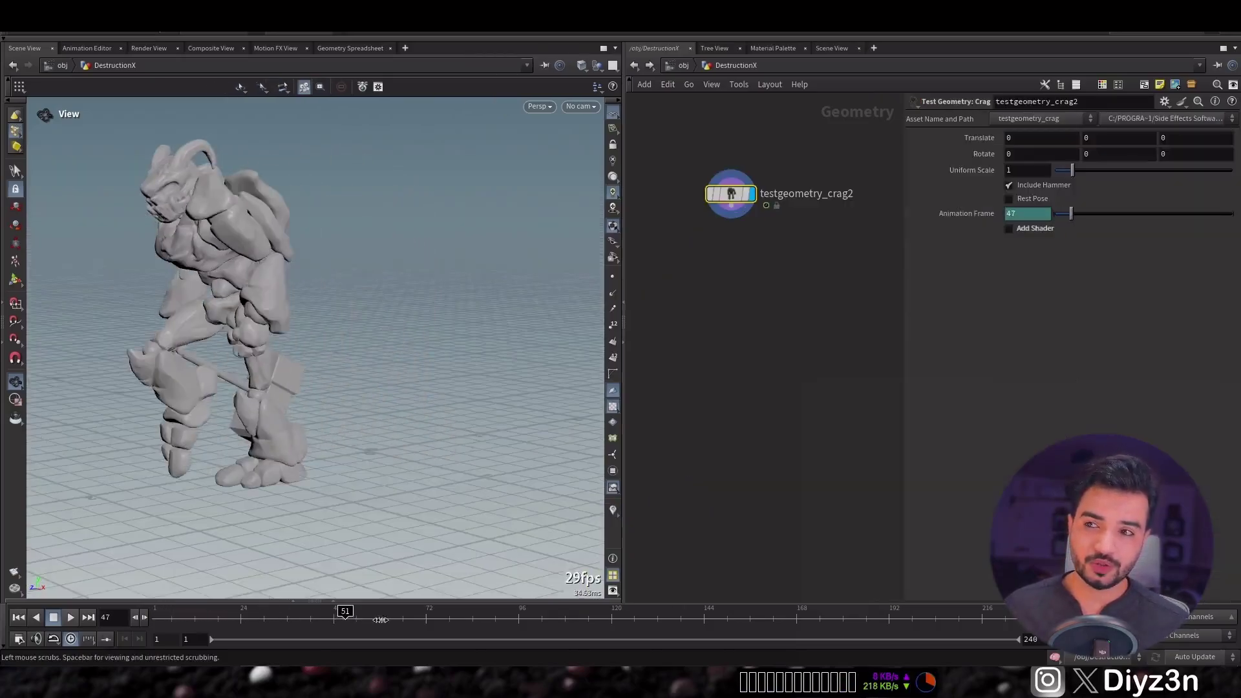
{"action": "left_click_drag", "start_coordinate": [347, 616], "coordinate": [181, 616]}
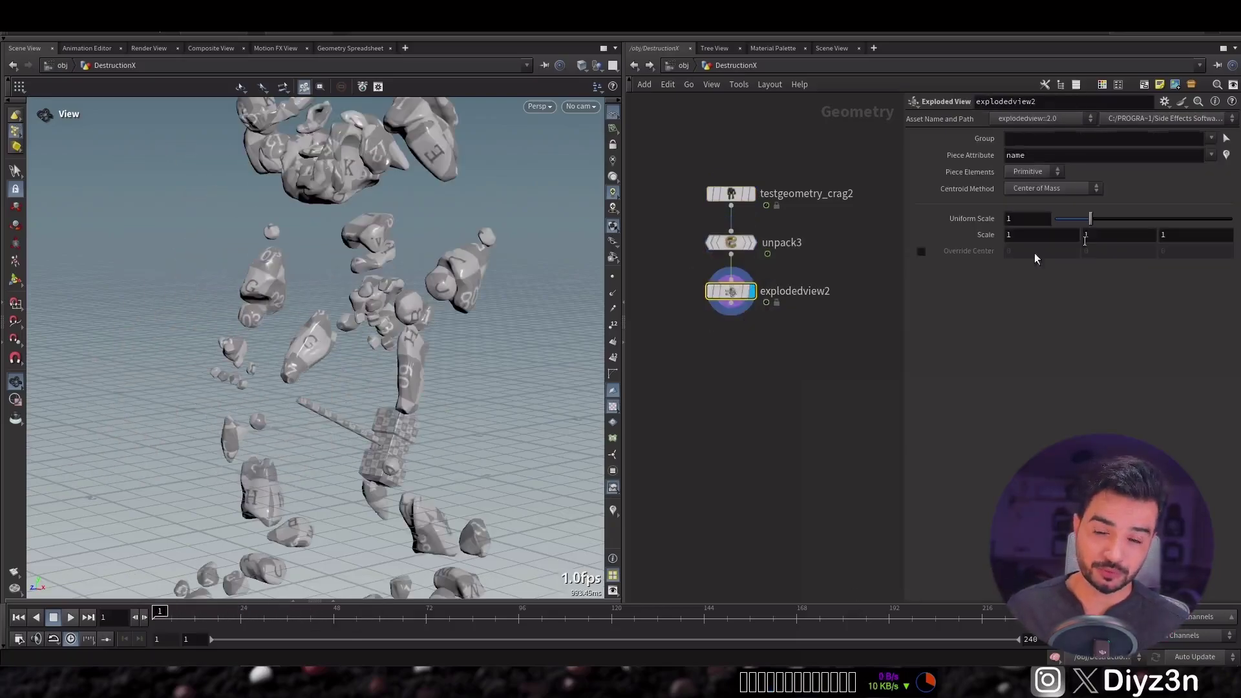
Step: Fracture the crag from its existing attribute pieces, orbit to inspect it, then disable it
{"action": "left_click", "coordinate": [1217, 183]}
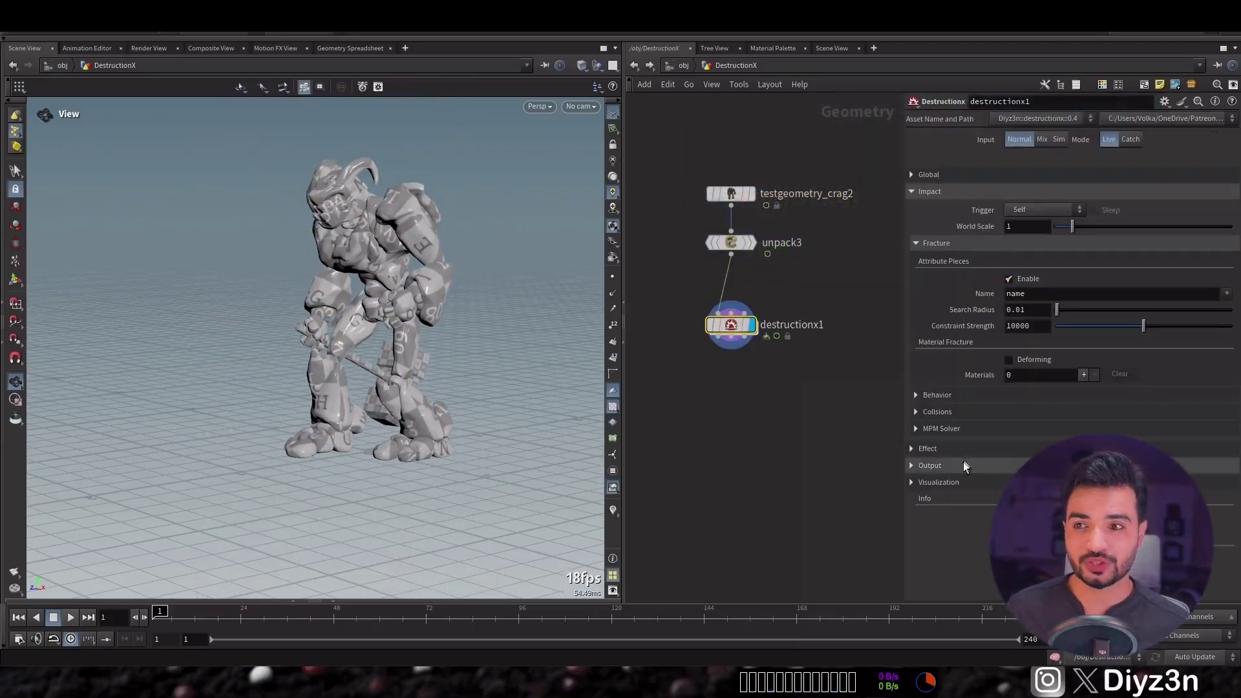
{"action": "left_click", "coordinate": [1009, 278]}
{"action": "left_click_drag", "start_coordinate": [569, 271], "coordinate": [478, 278]}
{"action": "left_click", "coordinate": [1009, 280]}
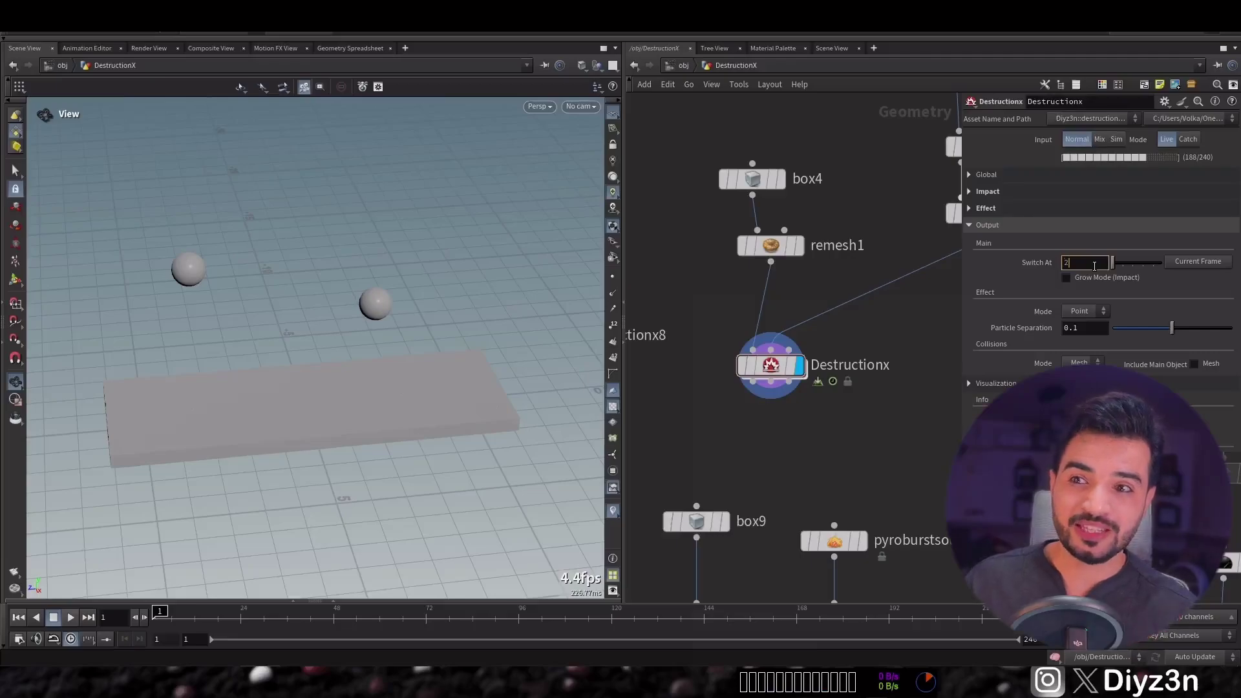
Step: Set Switch At to frame 22, then scrub the timeline to review the cracks spreading across the slab
{"action": "type", "text": "2"}
{"action": "key", "text": "Return"}
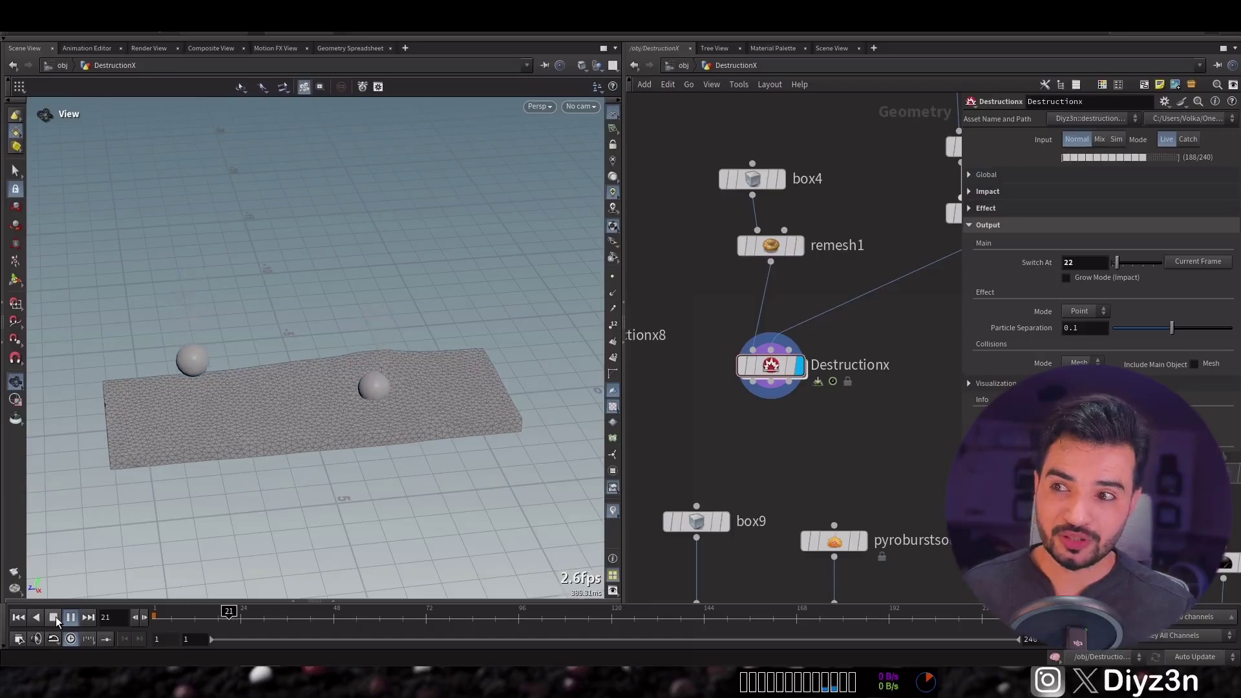
{"action": "left_click", "coordinate": [56, 619]}
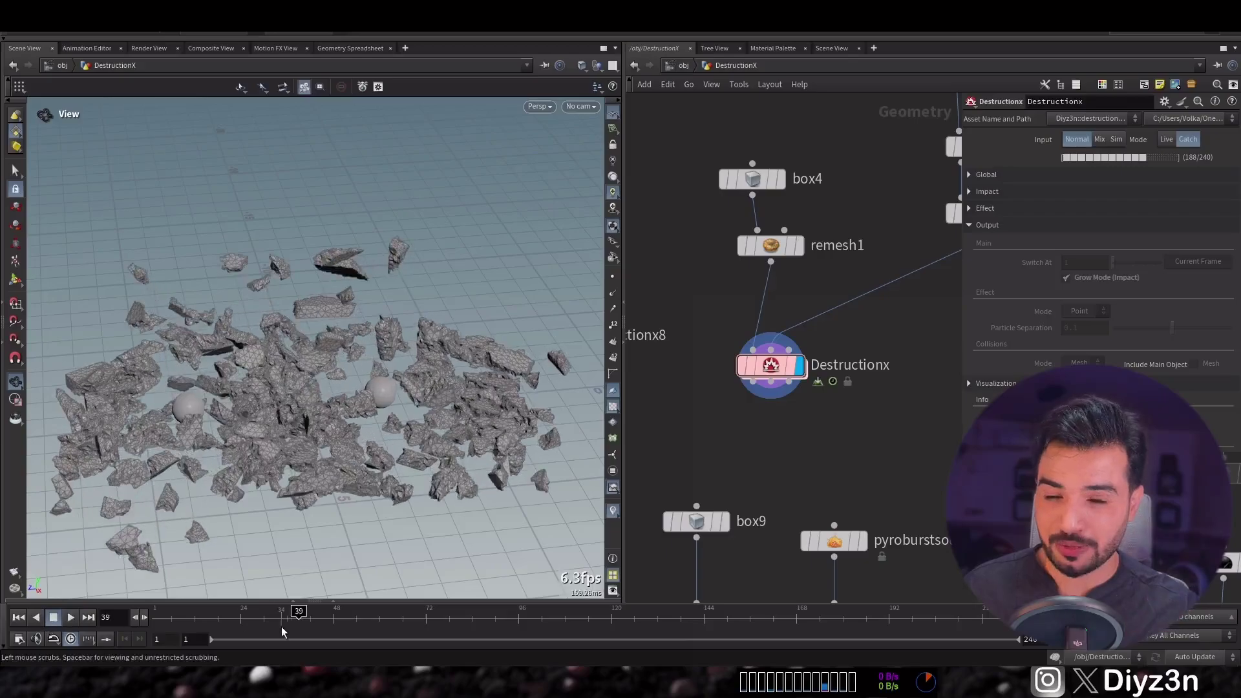
{"action": "left_click_drag", "start_coordinate": [281, 626], "coordinate": [215, 620]}
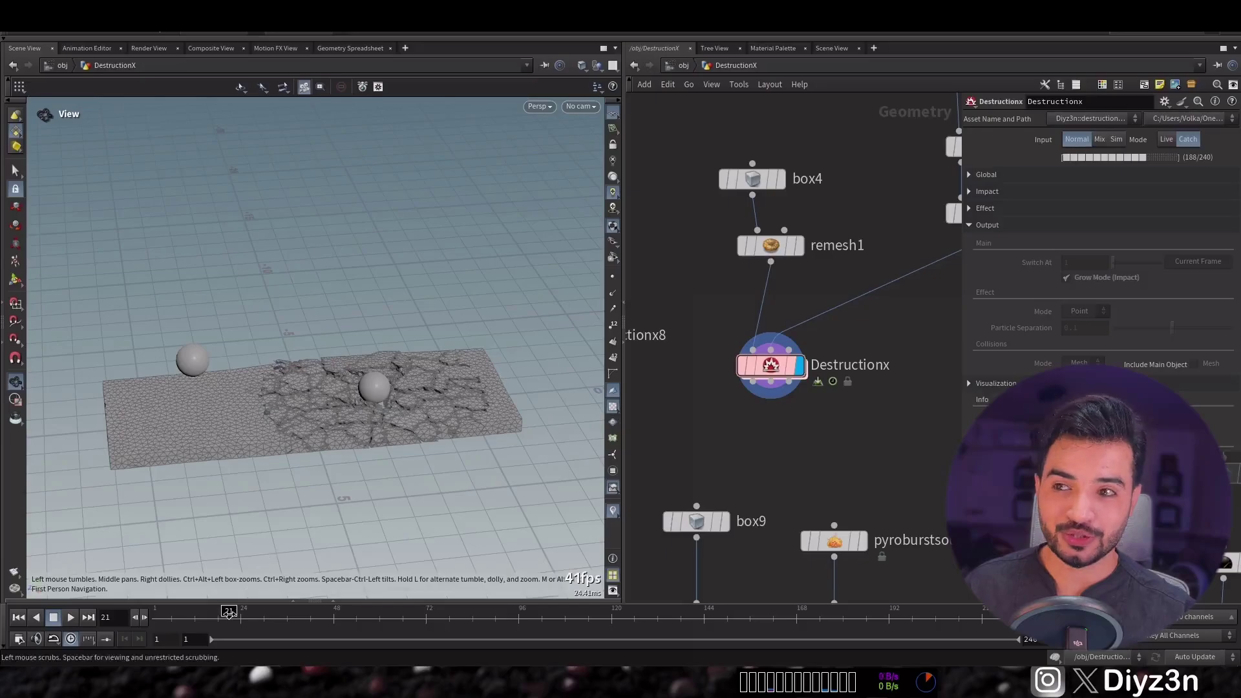
{"action": "left_click_drag", "start_coordinate": [284, 600], "coordinate": [229, 619]}
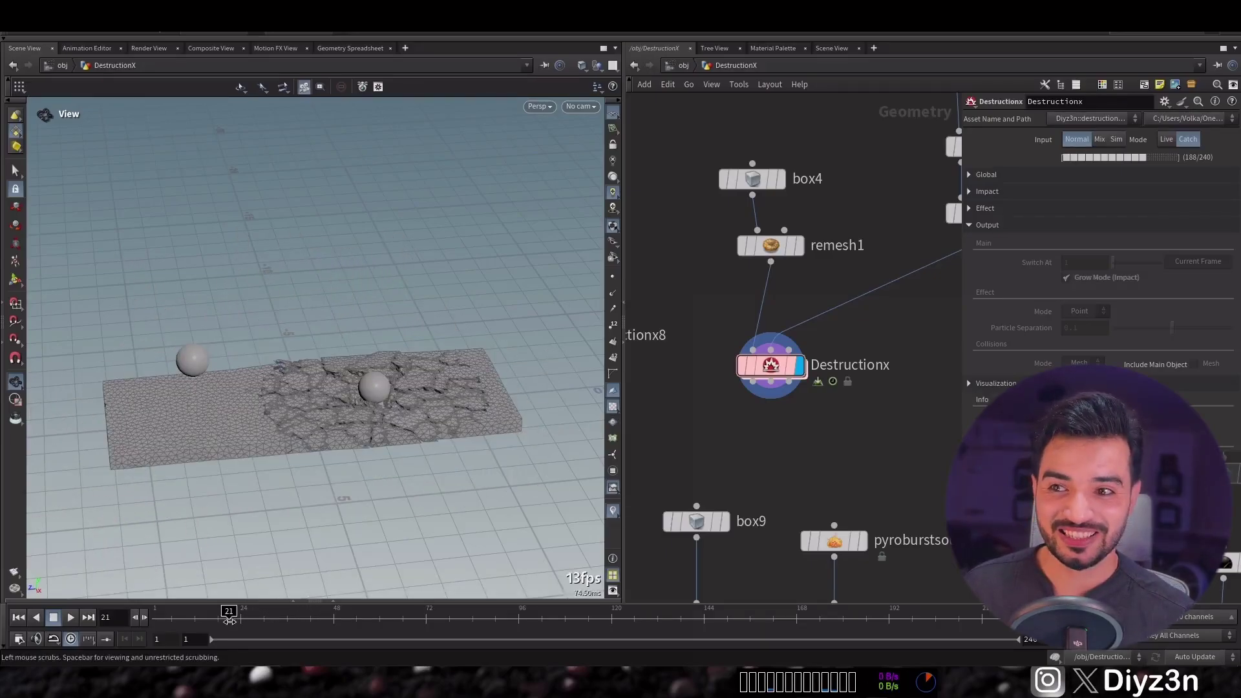